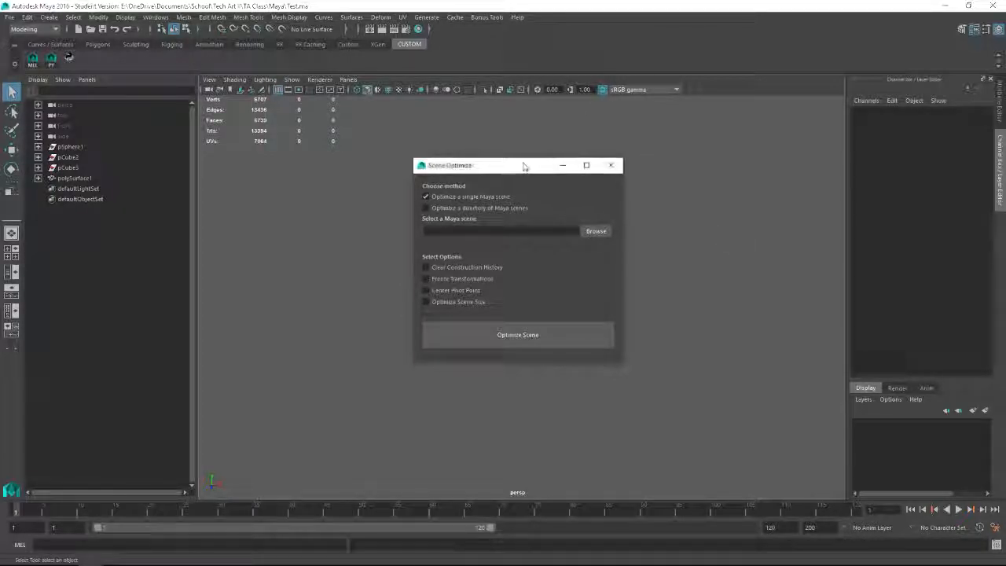
Step: Browse for a Maya scene to optimize, switching the file type filter to *.mb and back to *.ma
{"action": "left_click_drag", "start_coordinate": [526, 172], "coordinate": [523, 162]}
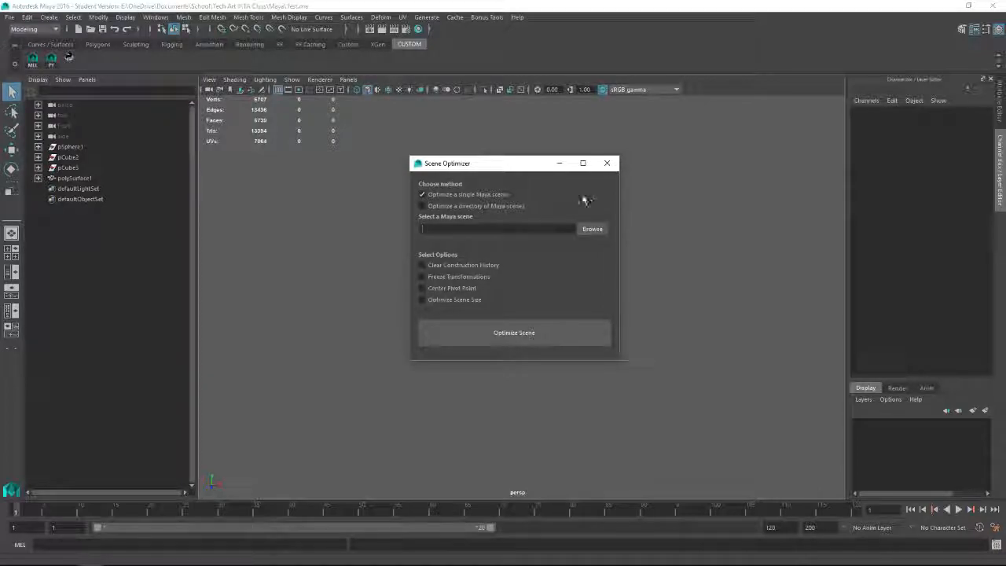
{"action": "left_click", "coordinate": [598, 229]}
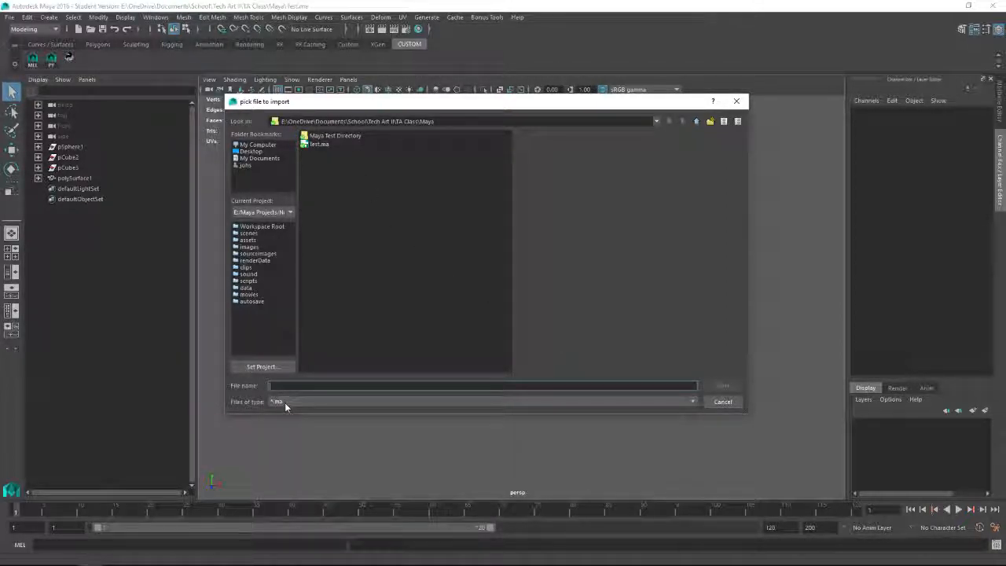
{"action": "left_click", "coordinate": [681, 404]}
{"action": "left_click", "coordinate": [300, 422]}
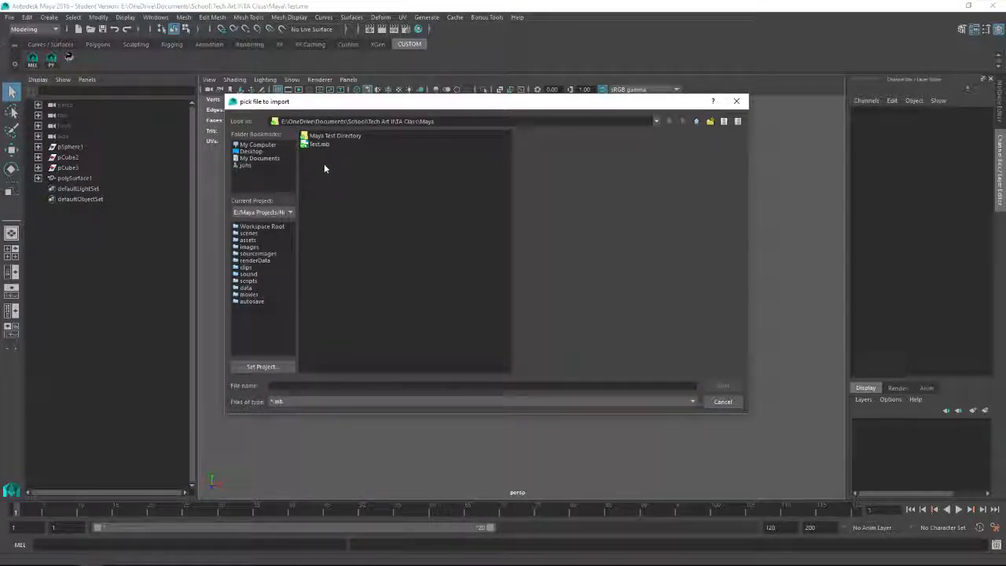
{"action": "left_click", "coordinate": [627, 403]}
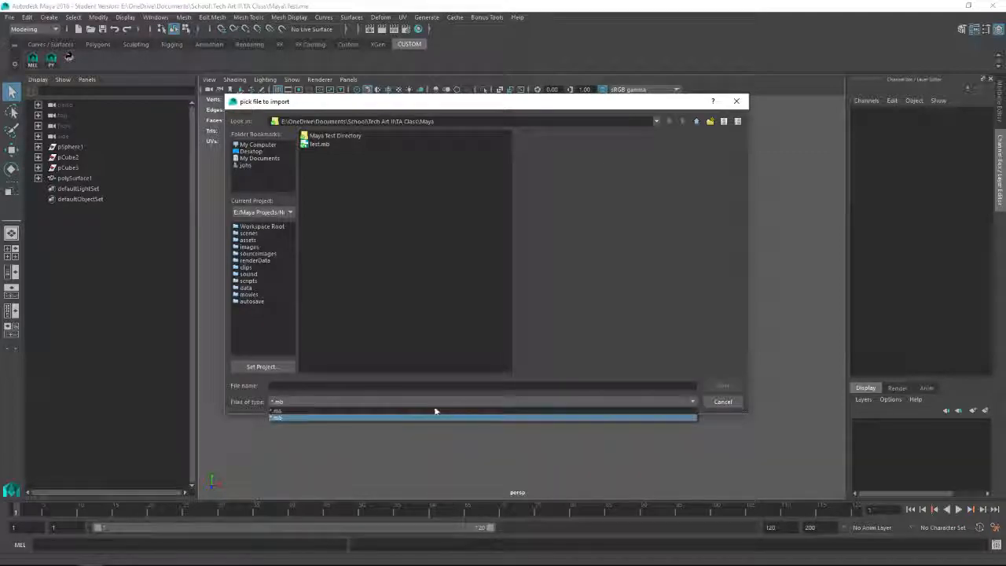
{"action": "left_click", "coordinate": [422, 409]}
Step: Look through the Maya Test Directory folder's scene files in File Explorer and return to the scene file browser
{"action": "left_click_drag", "start_coordinate": [1005, 108], "coordinate": [357, 106]}
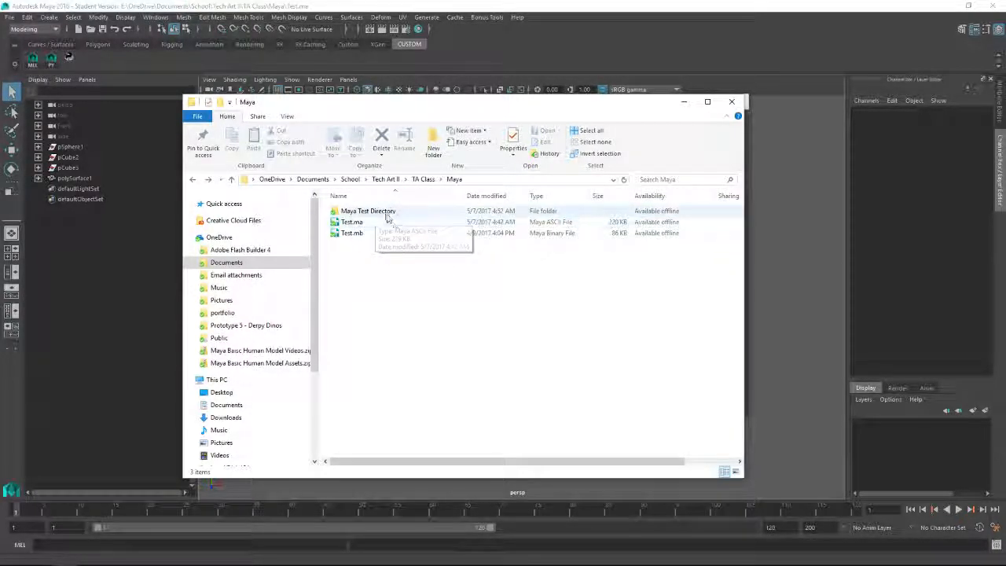
{"action": "double_click", "coordinate": [374, 212]}
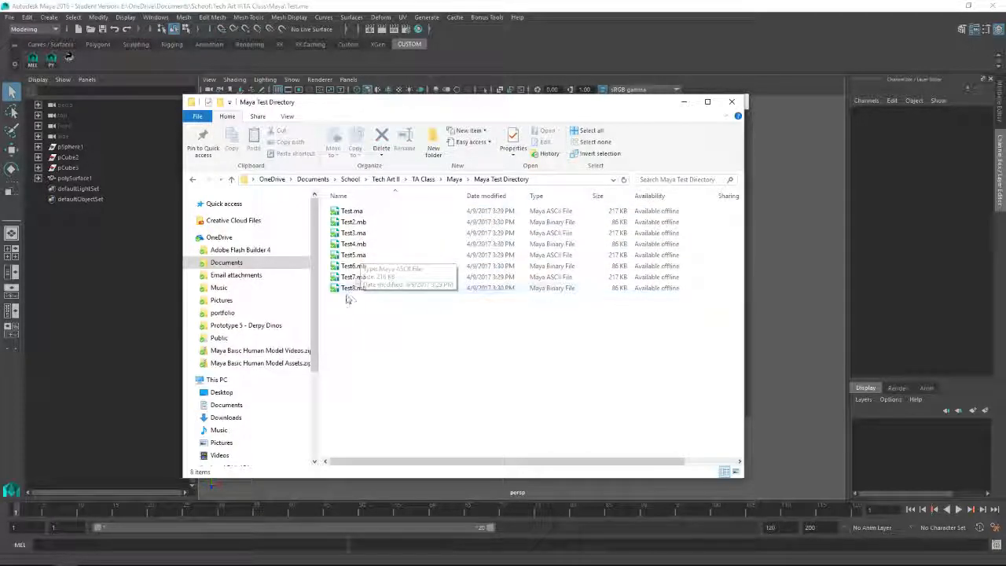
{"action": "left_click", "coordinate": [455, 182]}
{"action": "left_click_drag", "start_coordinate": [508, 107], "coordinate": [1005, 104]}
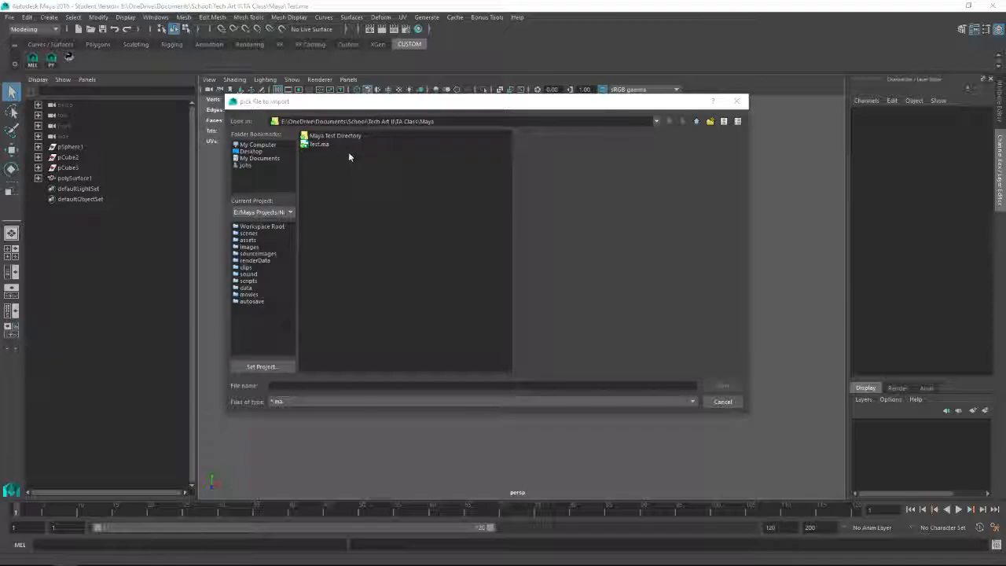
Step: Choose Test.ma as the scene and enable Clear Construction History, Freeze Transformations, Center Pivot Point and Optimize Scene Size
{"action": "left_click", "coordinate": [318, 145]}
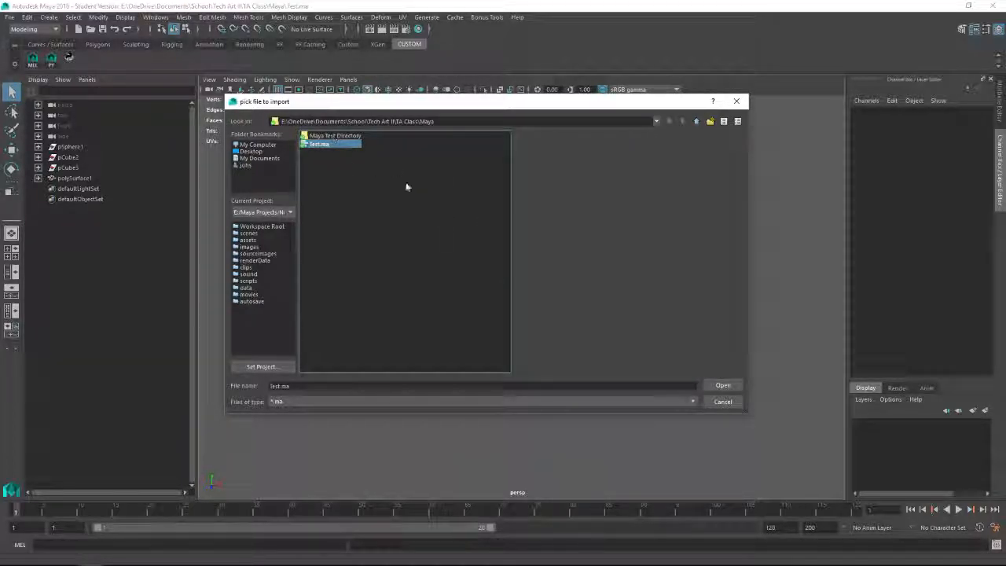
{"action": "left_click", "coordinate": [725, 387]}
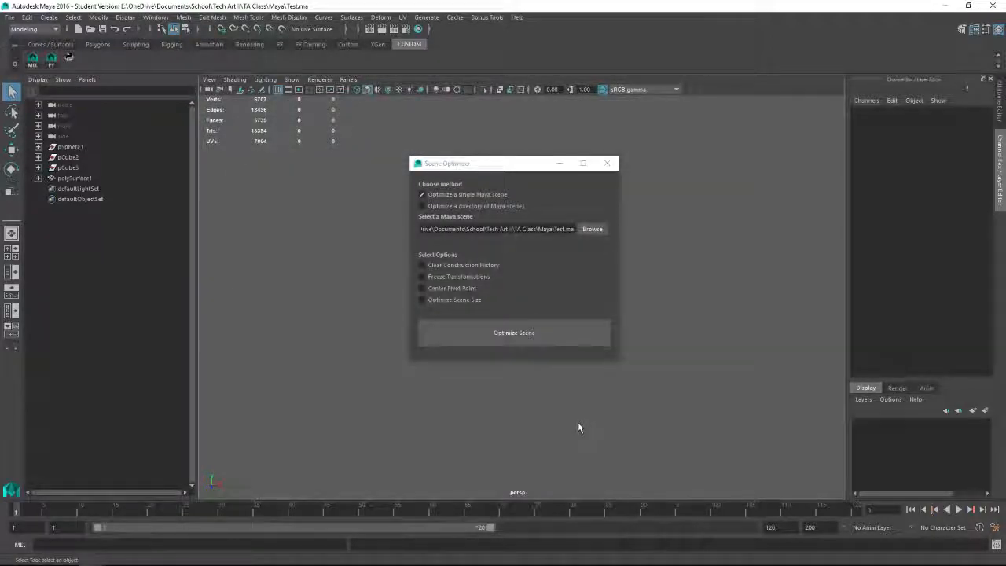
{"action": "left_click", "coordinate": [604, 232]}
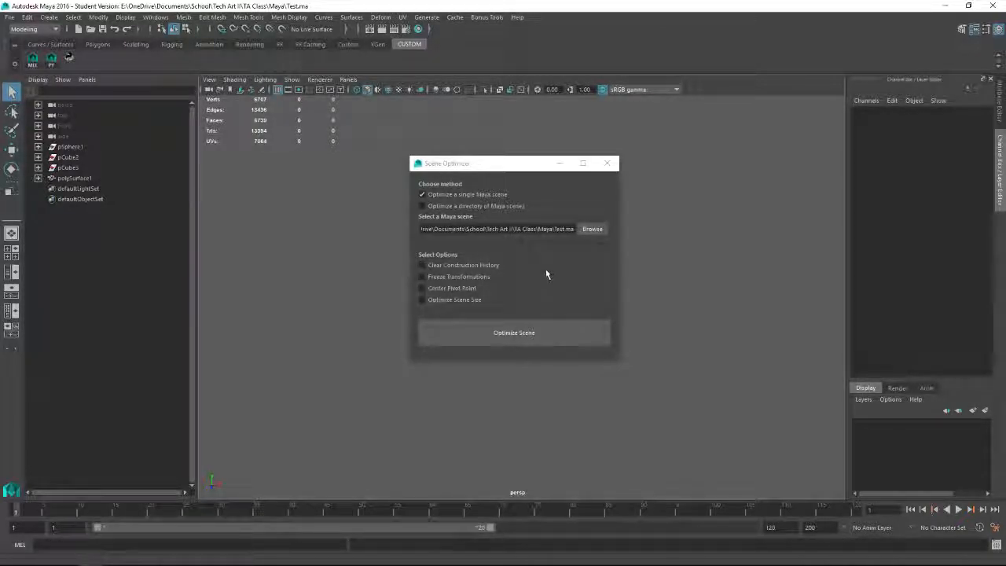
{"action": "left_click", "coordinate": [422, 266]}
{"action": "left_click", "coordinate": [422, 300]}
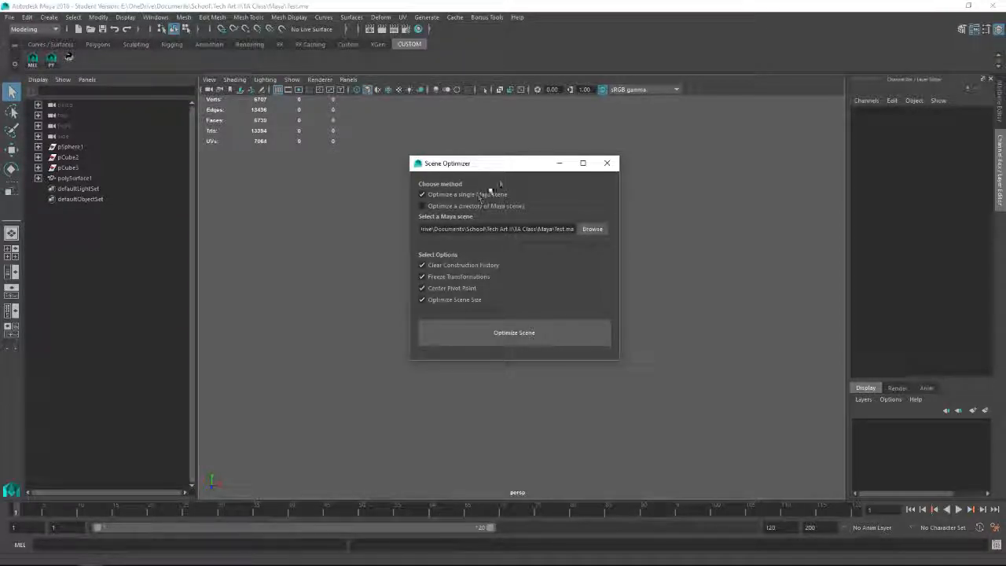
Step: Uncover the viewport and inspect the sphere's transform values and construction history nodes
{"action": "left_click_drag", "start_coordinate": [501, 163], "coordinate": [801, 172]}
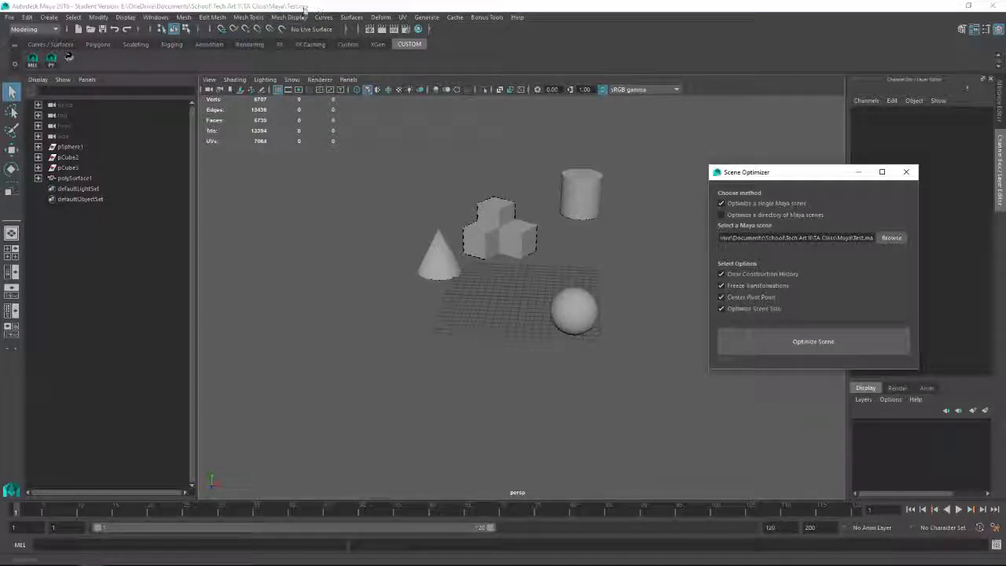
{"action": "left_click", "coordinate": [586, 310]}
{"action": "left_click_drag", "start_coordinate": [821, 176], "coordinate": [764, 288]}
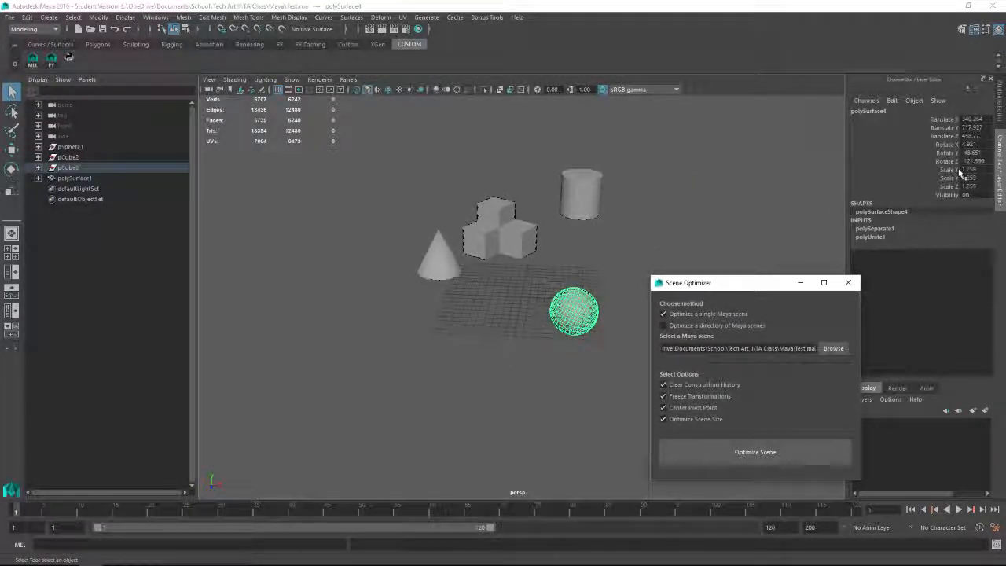
{"action": "left_click", "coordinate": [1000, 107]}
{"action": "left_click", "coordinate": [979, 110]}
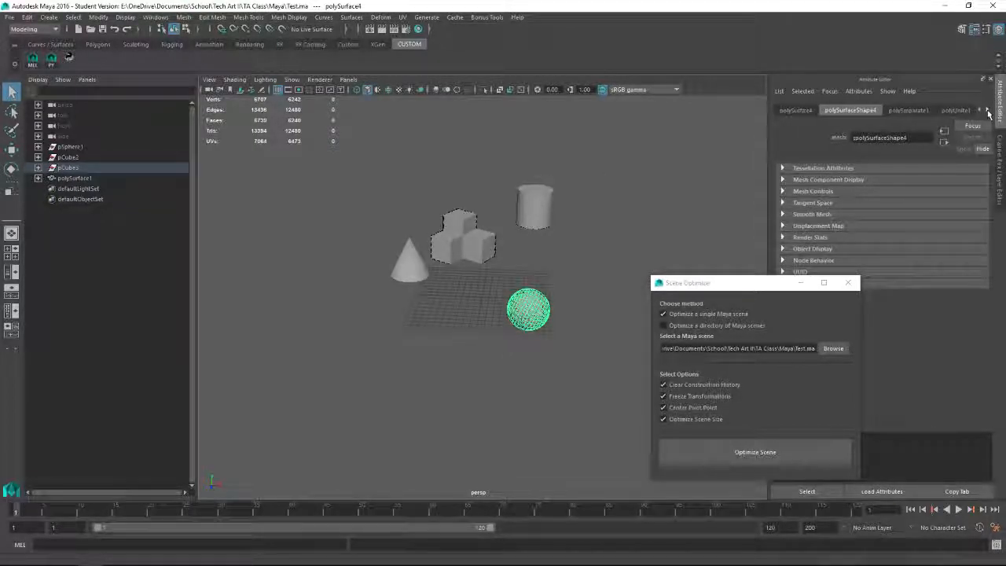
{"action": "left_click", "coordinate": [1000, 165]}
Step: Inspect the pivot point and construction history of the combined cone, cubes and cylinder mesh, and check the sphere
{"action": "left_click", "coordinate": [579, 194]}
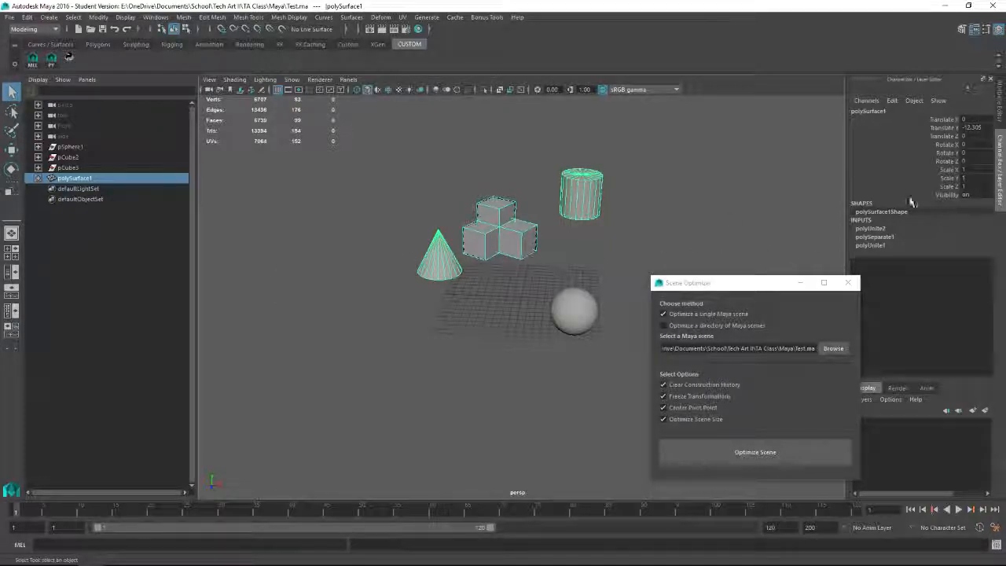
{"action": "key", "text": "w"}
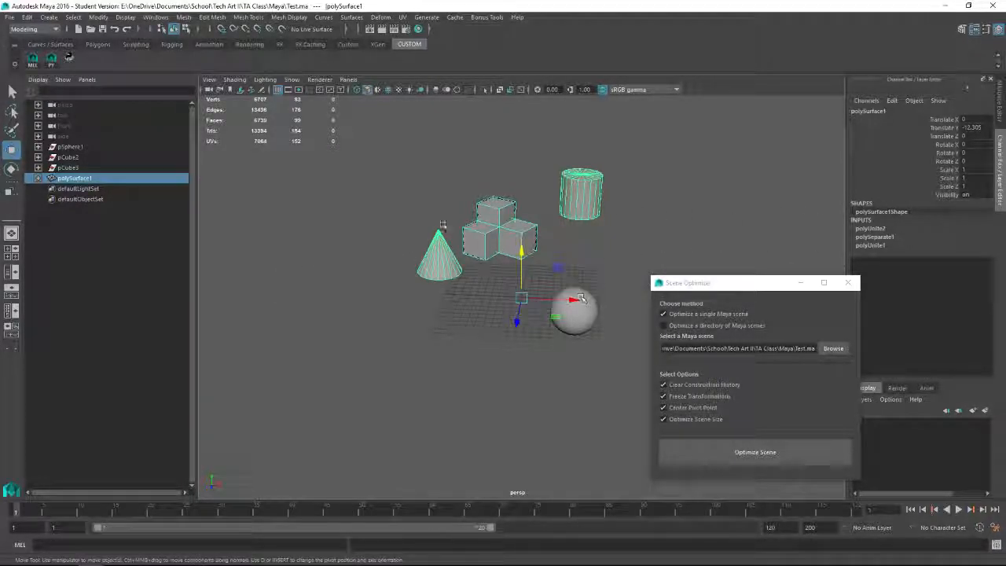
{"action": "left_click_drag", "start_coordinate": [575, 299], "coordinate": [524, 368], "text": "alt"}
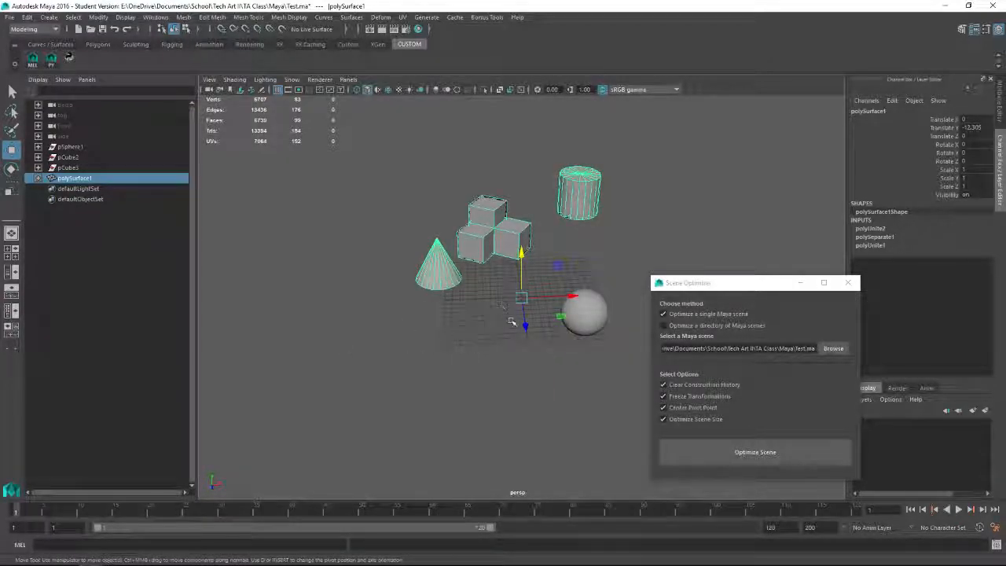
{"action": "left_click", "coordinate": [551, 364]}
{"action": "left_click", "coordinate": [583, 315]}
{"action": "left_click_drag", "start_coordinate": [542, 360], "coordinate": [508, 339], "text": "alt"}
{"action": "left_click", "coordinate": [485, 394]}
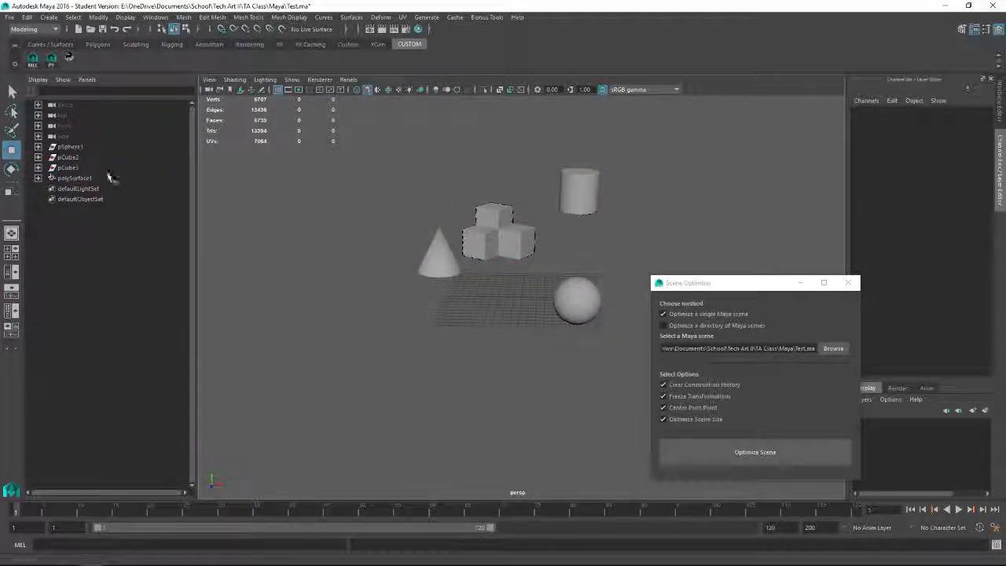
Step: Examine the child nodes of pSphere1 and pCube2 in the Outliner
{"action": "left_click", "coordinate": [38, 147]}
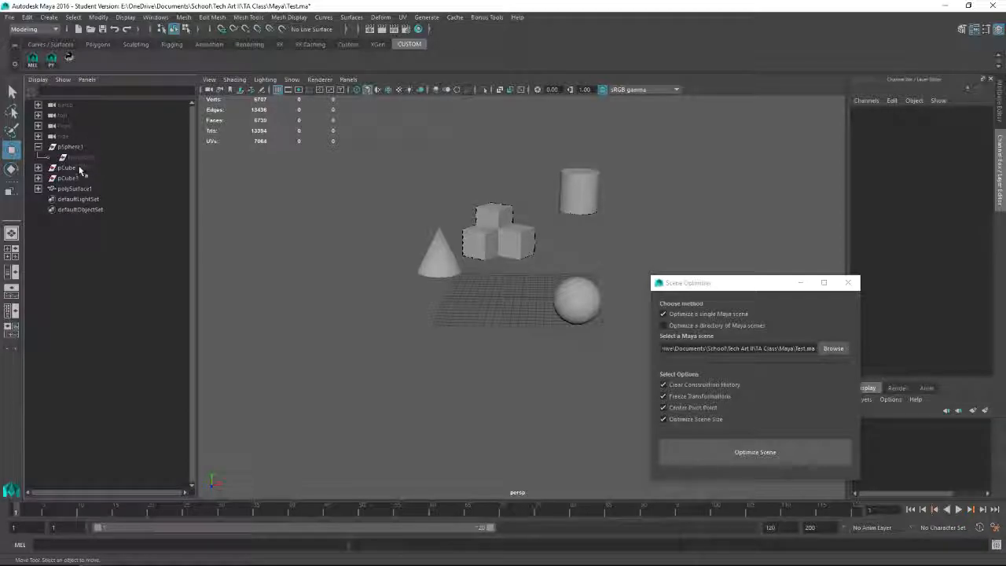
{"action": "left_click", "coordinate": [38, 168]}
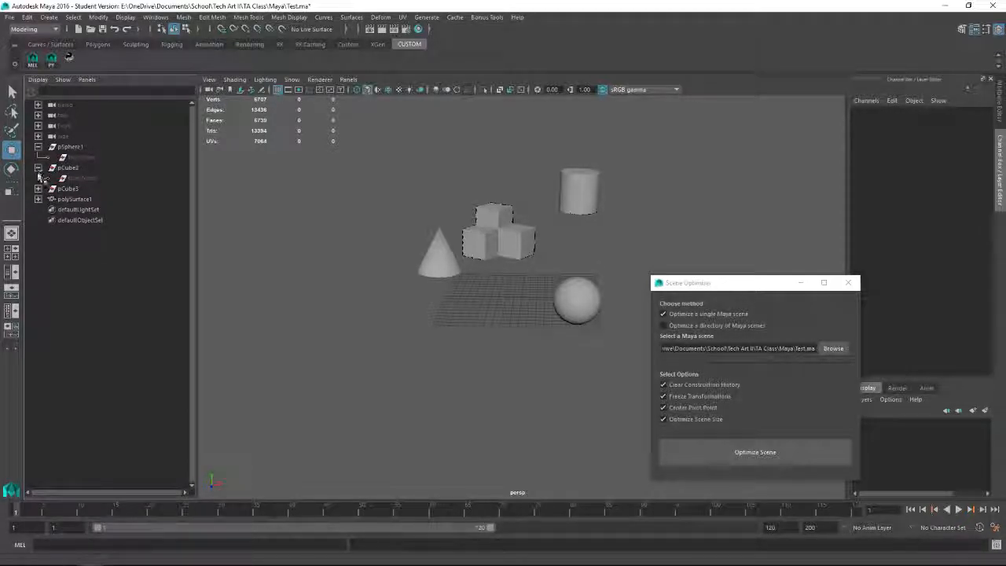
{"action": "left_click", "coordinate": [37, 168]}
{"action": "left_click", "coordinate": [38, 147]}
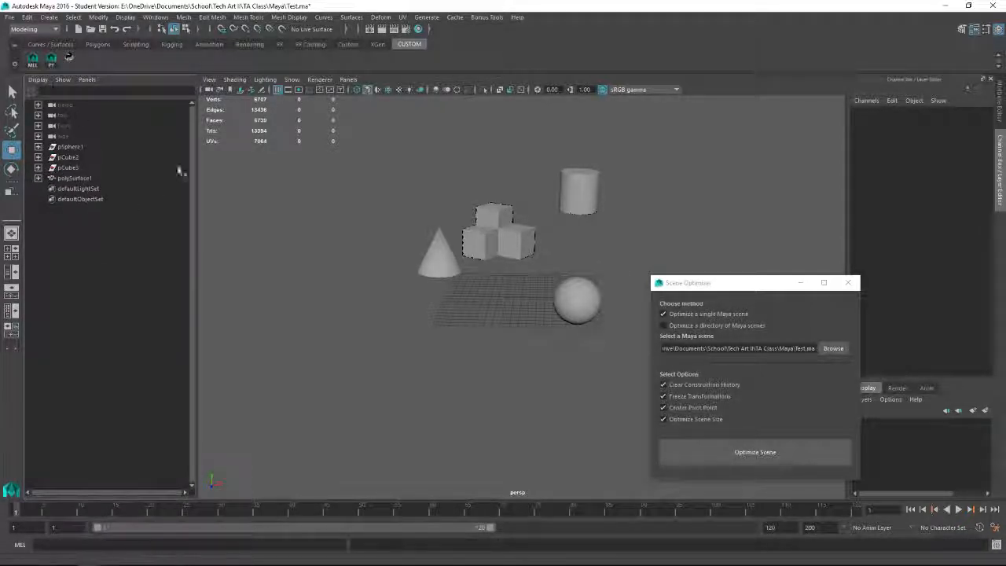
{"action": "left_click_drag", "start_coordinate": [755, 289], "coordinate": [518, 190]}
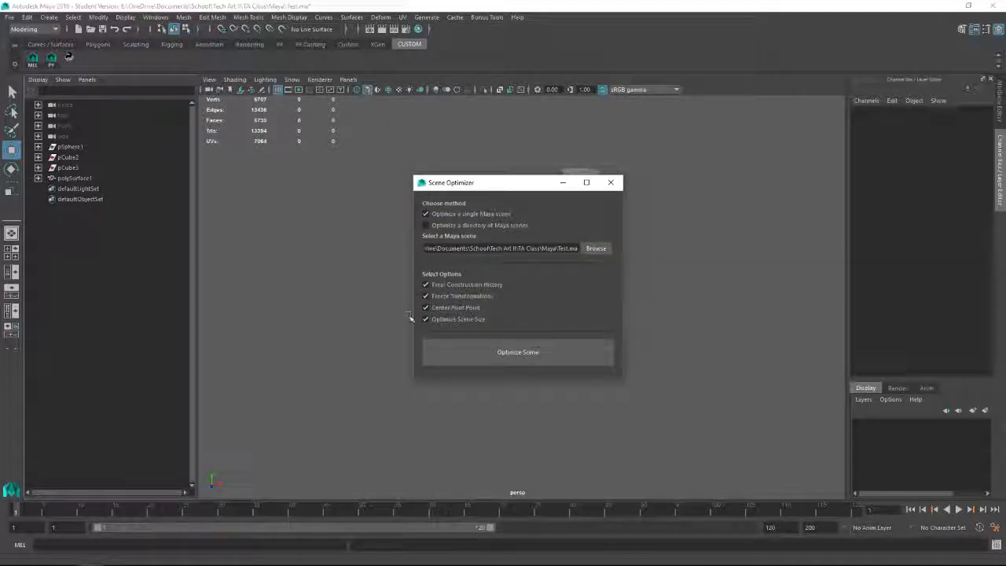
{"action": "left_click", "coordinate": [510, 350]}
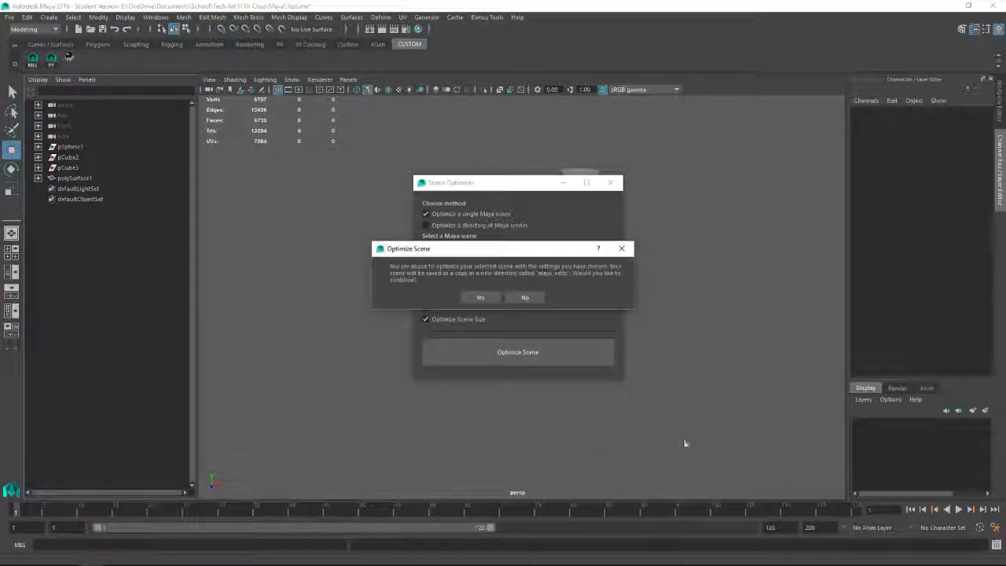
{"action": "left_click_drag", "start_coordinate": [496, 248], "coordinate": [517, 245]}
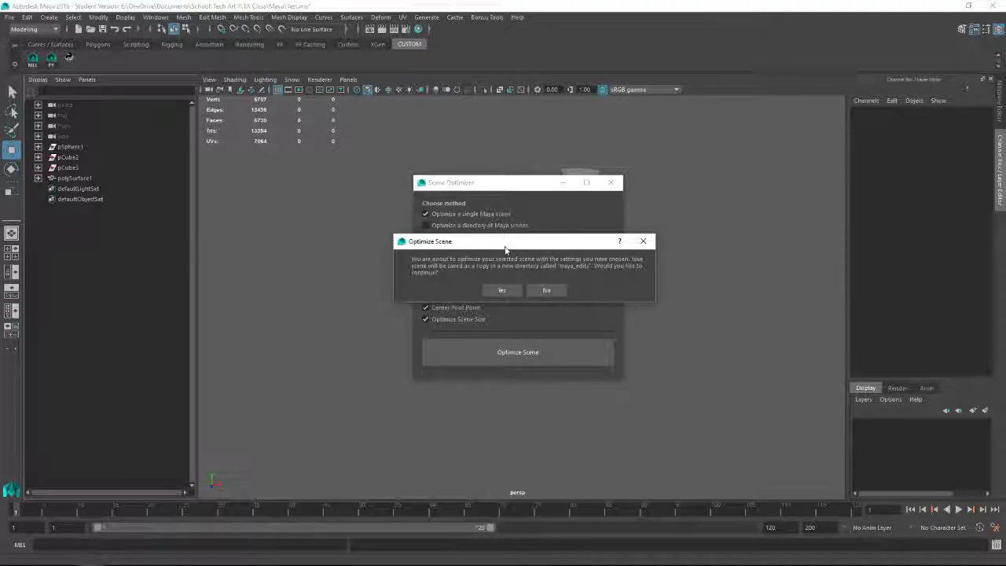
{"action": "left_click", "coordinate": [548, 292]}
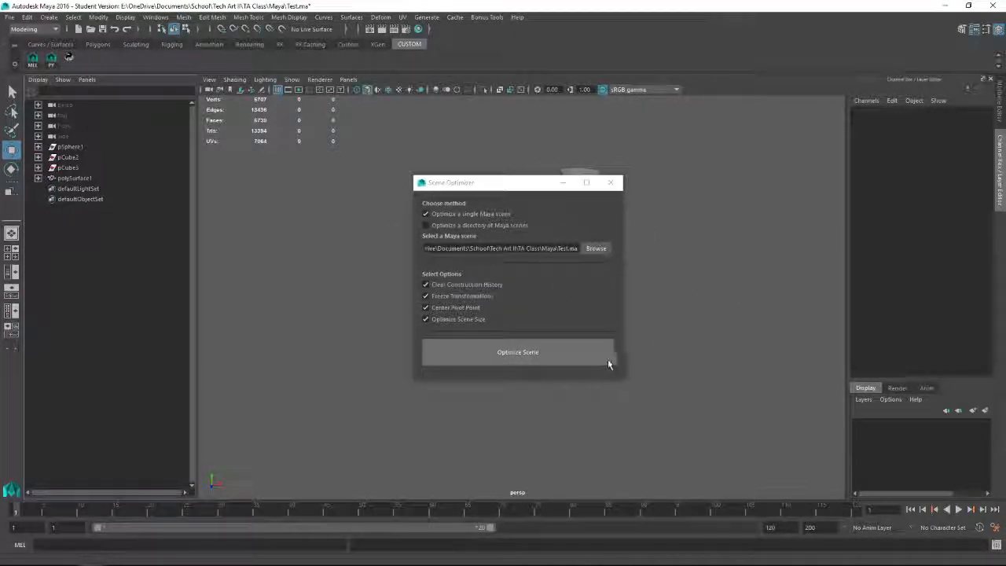
Step: Run the scene optimization on Test.ma with the chosen options and agree to save the current file first
{"action": "left_click", "coordinate": [526, 354]}
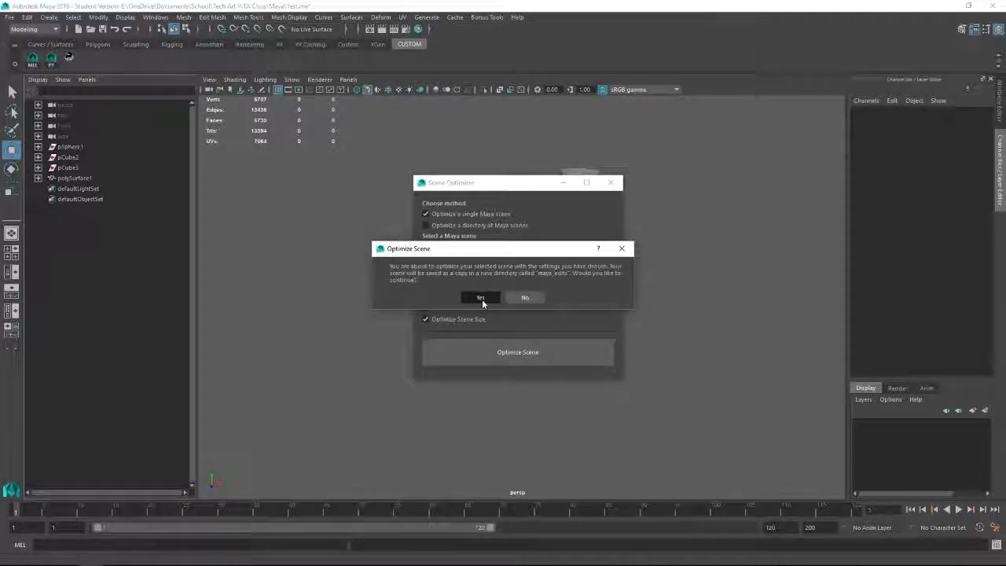
{"action": "left_click", "coordinate": [482, 299]}
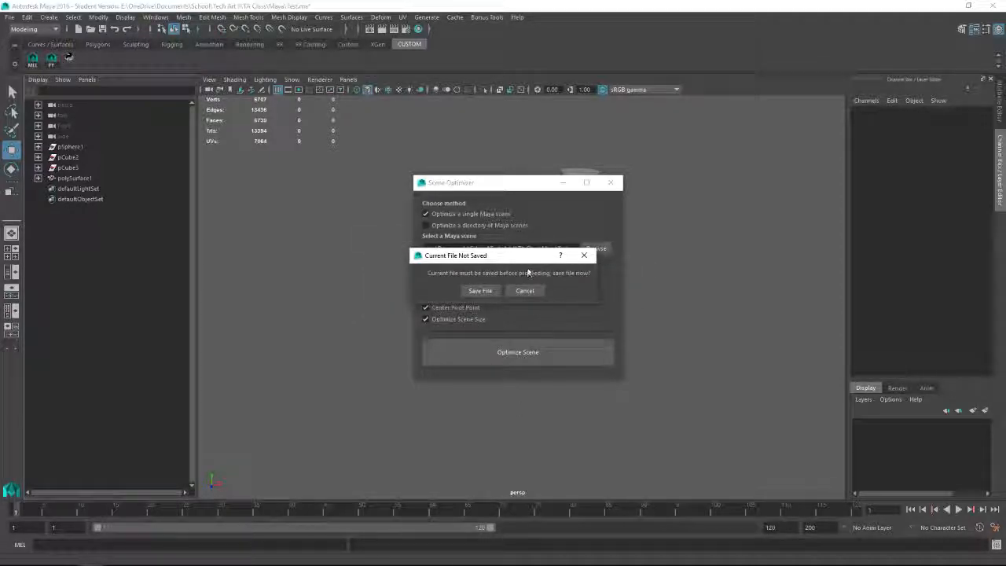
{"action": "left_click_drag", "start_coordinate": [516, 260], "coordinate": [533, 257]}
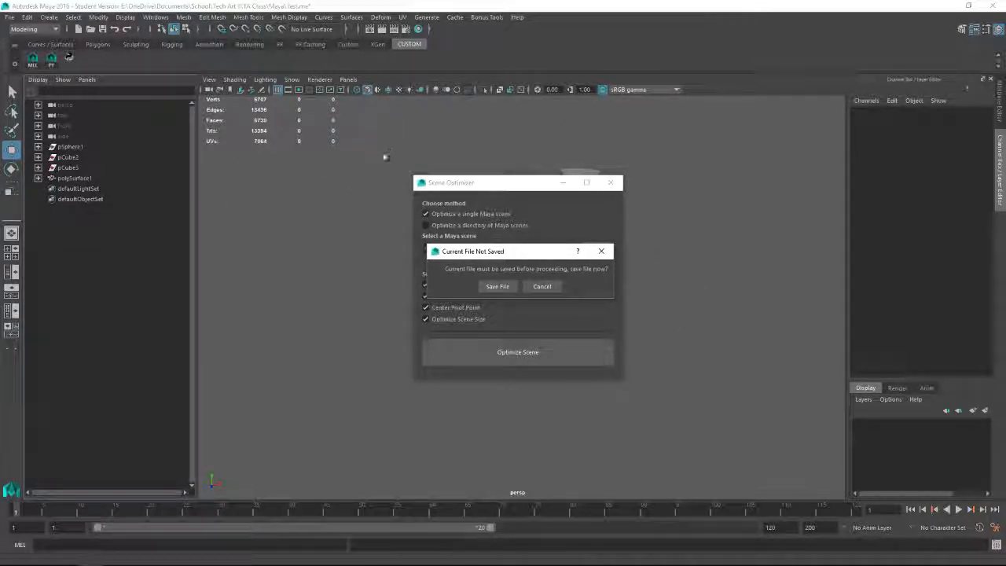
{"action": "left_click_drag", "start_coordinate": [519, 256], "coordinate": [523, 246]}
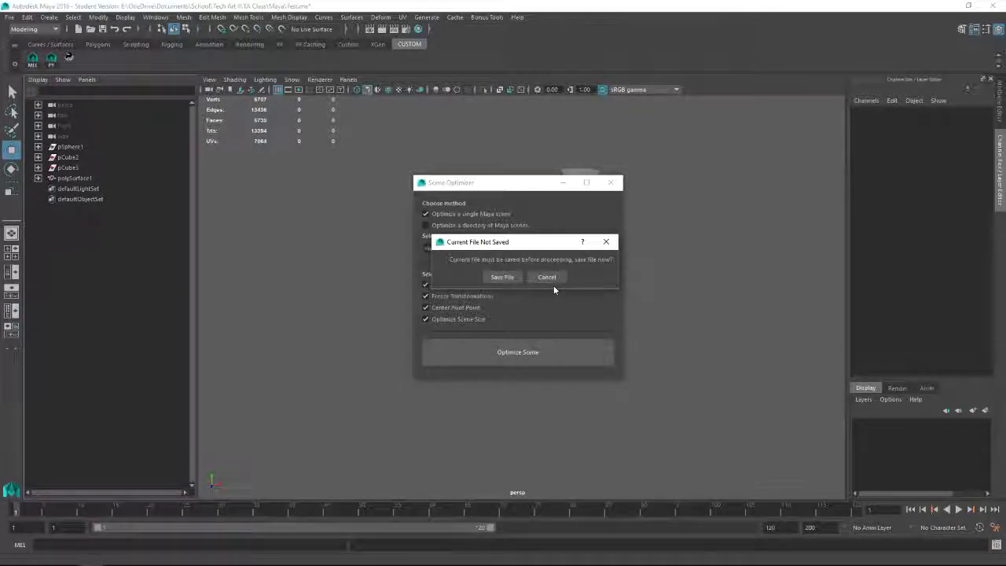
{"action": "left_click", "coordinate": [501, 279]}
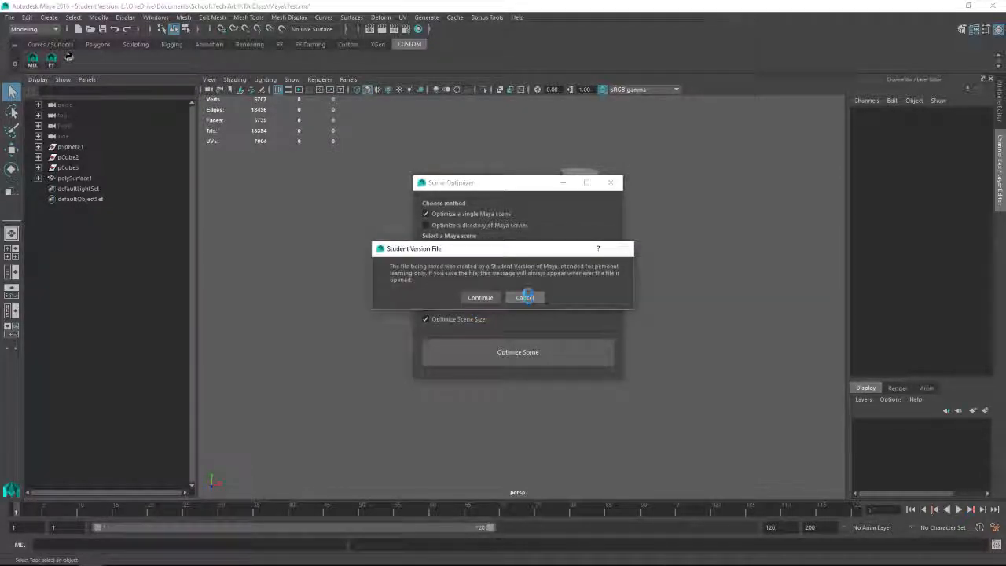
Step: Accept the student version notices to save the current file and the optimized copy
{"action": "left_click_drag", "start_coordinate": [532, 250], "coordinate": [659, 226]}
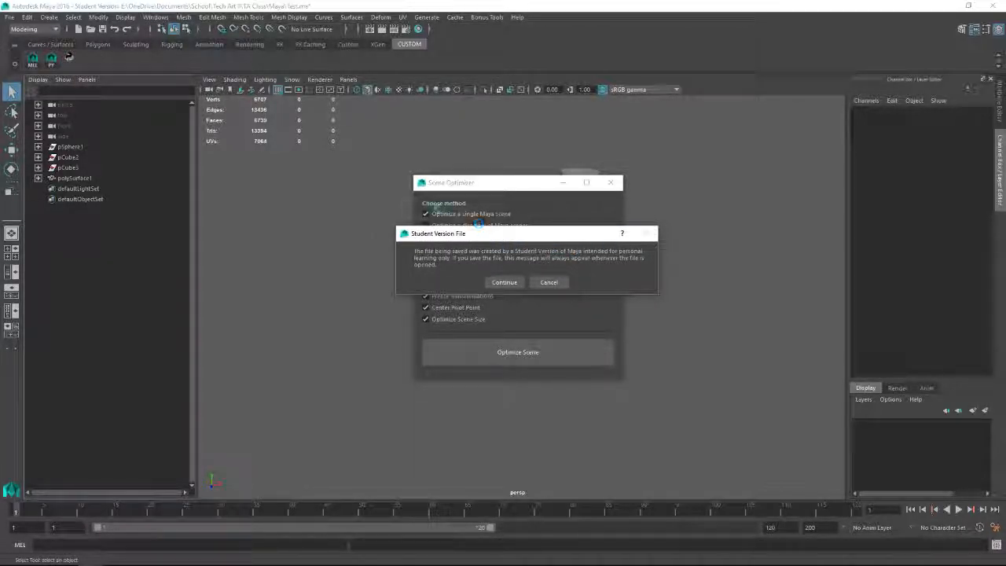
{"action": "mouse_move", "coordinate": [536, 236]}
{"action": "left_mouse_down"}
{"action": "mouse_move", "coordinate": [508, 177]}
{"action": "mouse_move", "coordinate": [524, 238]}
{"action": "left_mouse_up"}
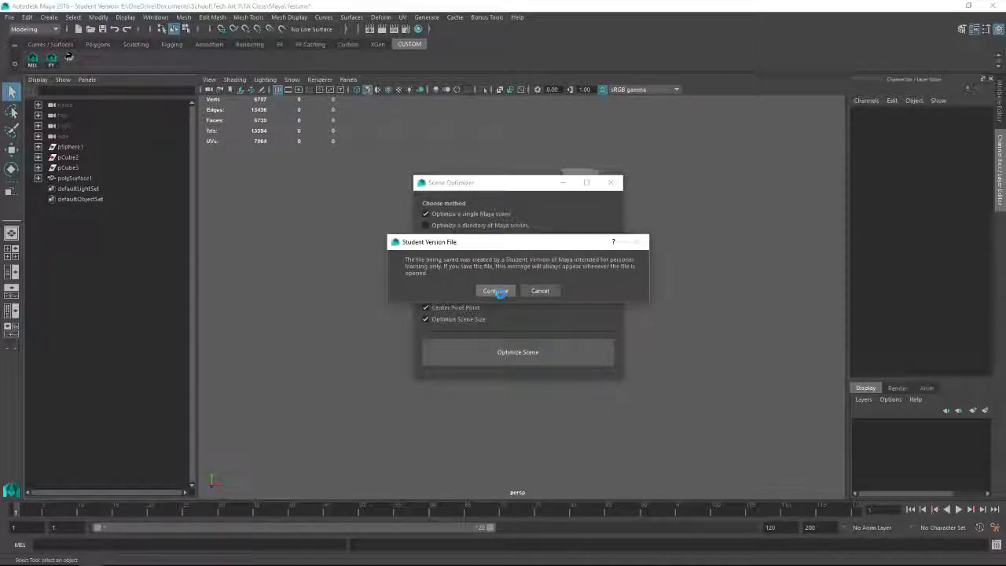
{"action": "left_click", "coordinate": [495, 291]}
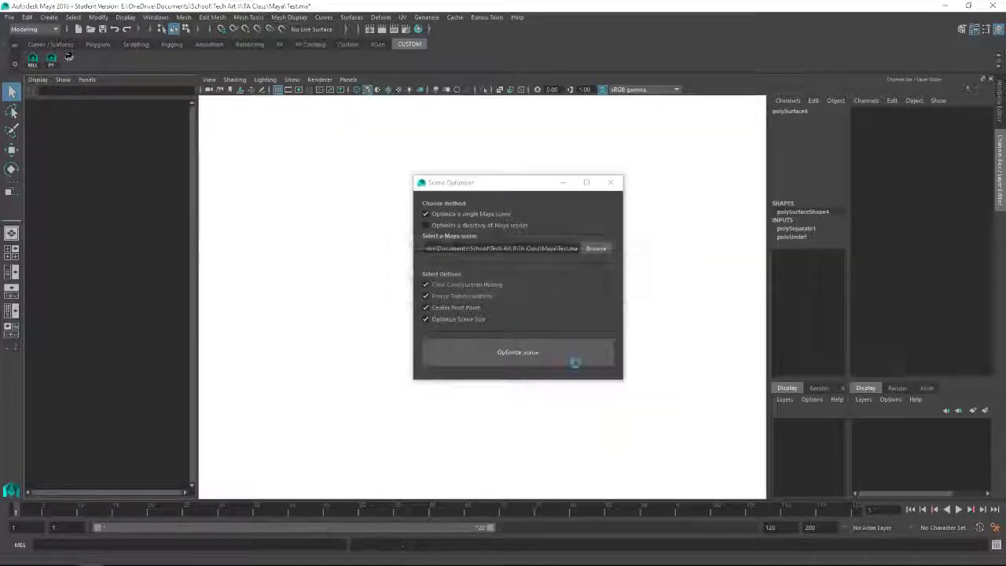
{"action": "left_click_drag", "start_coordinate": [480, 248], "coordinate": [507, 253]}
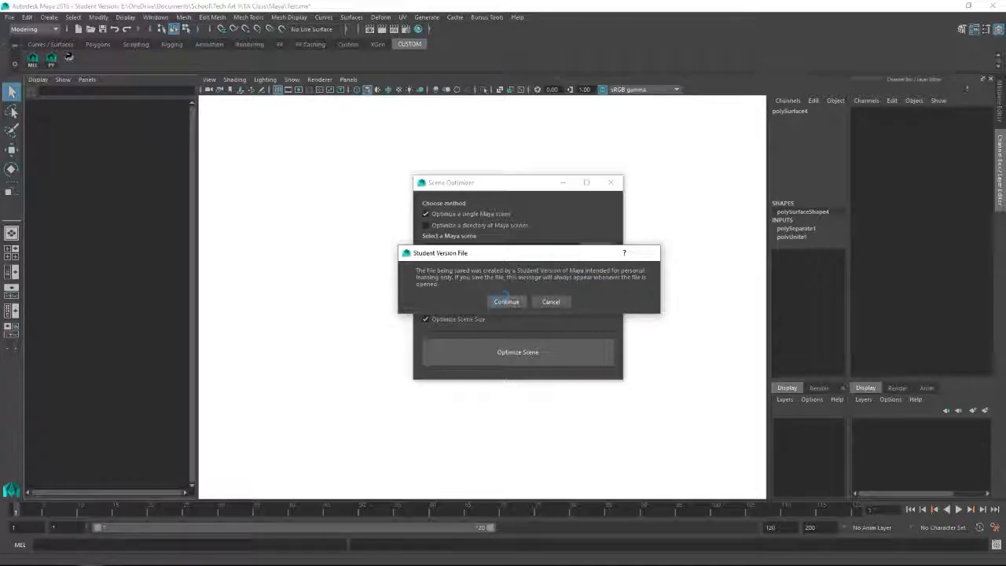
{"action": "left_click", "coordinate": [506, 302]}
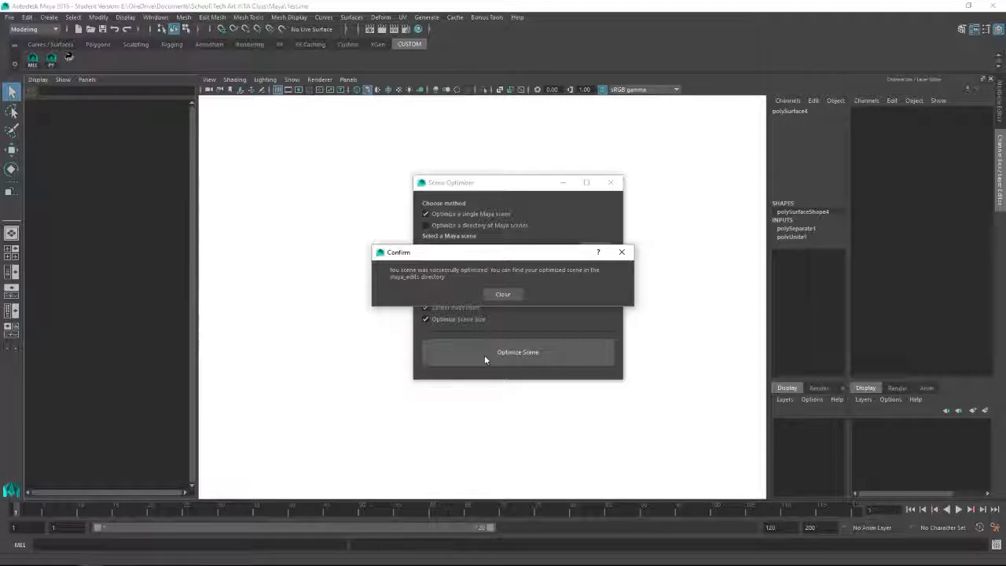
Step: Dismiss the optimization success message and return to the optimized copy of Test.ma
{"action": "left_click_drag", "start_coordinate": [507, 255], "coordinate": [535, 262]}
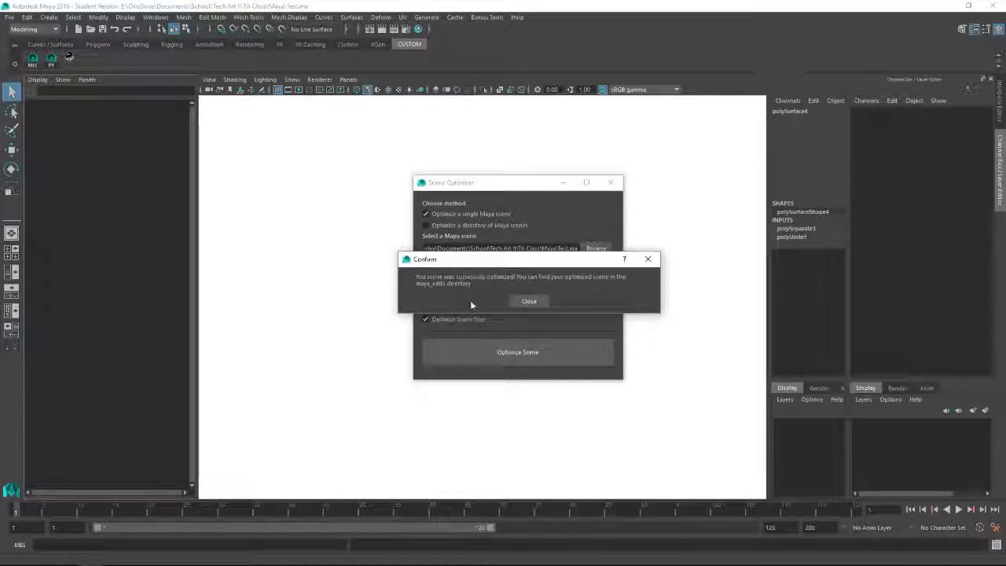
{"action": "left_click", "coordinate": [529, 302]}
{"action": "left_click", "coordinate": [653, 346]}
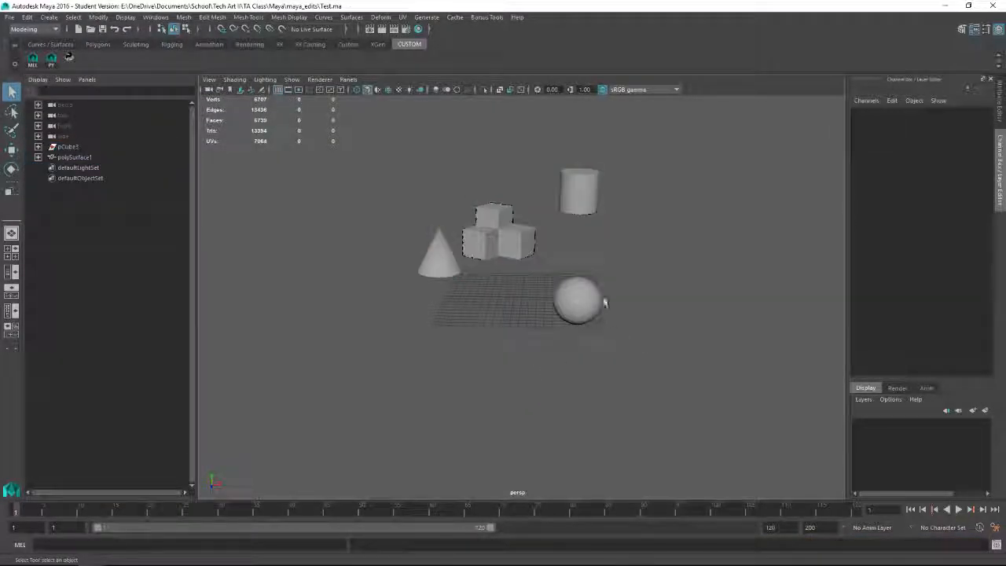
Step: Inspect the transform values and construction history of the sphere and of the combined cone, cubes and cylinder mesh
{"action": "left_click_drag", "start_coordinate": [671, 320], "coordinate": [562, 309], "text": "alt"}
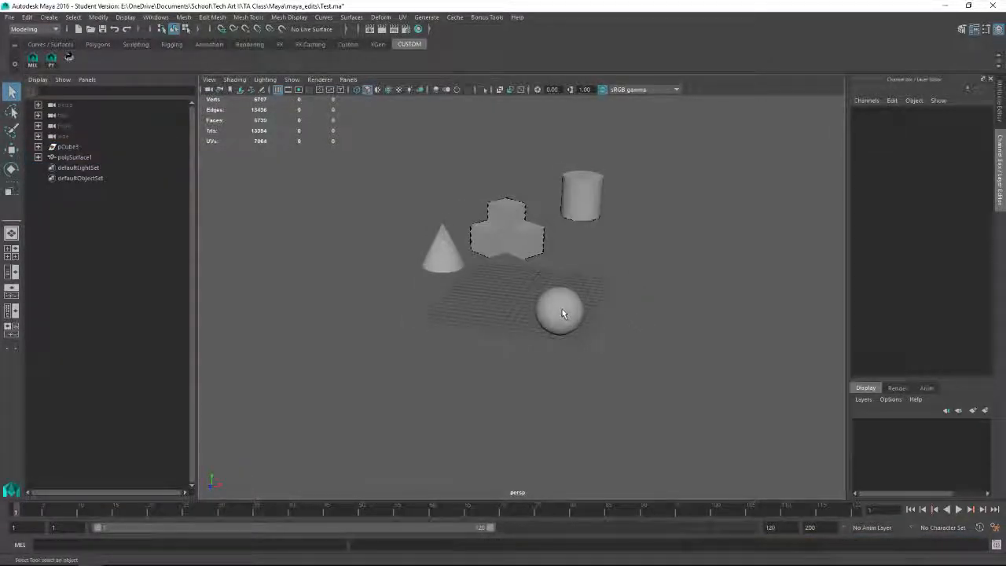
{"action": "left_click", "coordinate": [563, 309]}
{"action": "left_click_drag", "start_coordinate": [638, 356], "coordinate": [678, 353], "text": "alt"}
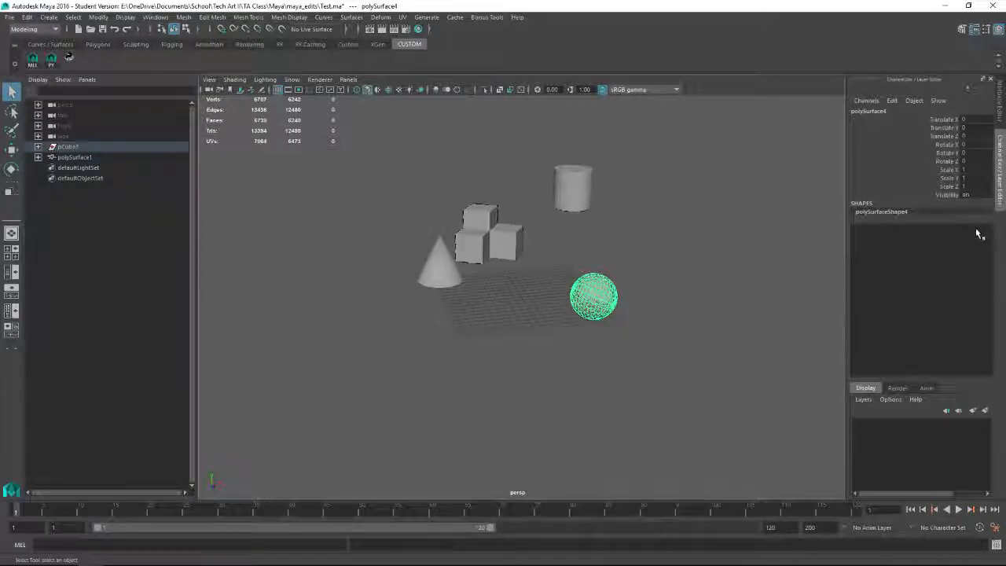
{"action": "left_click", "coordinate": [491, 240]}
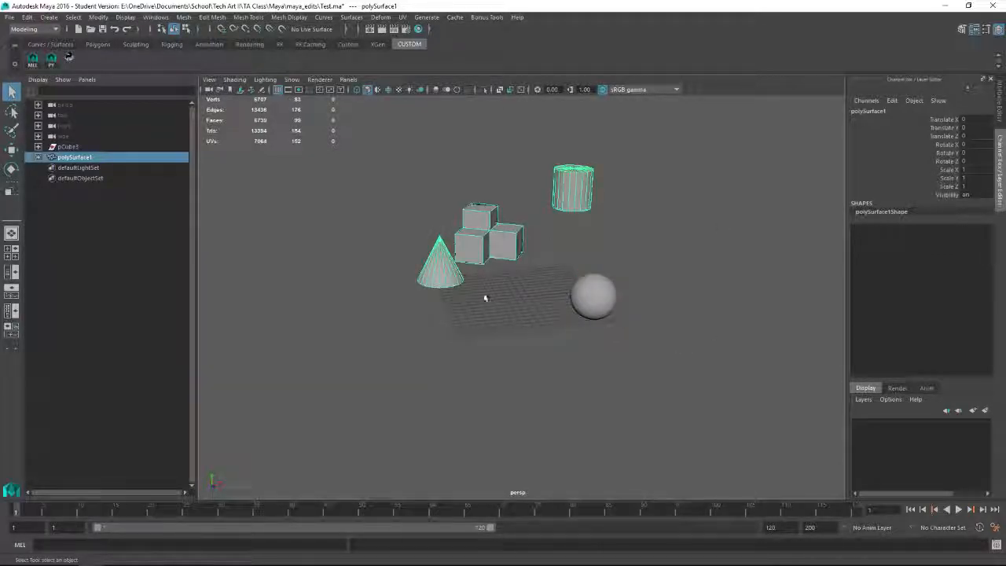
{"action": "left_click", "coordinate": [618, 301]}
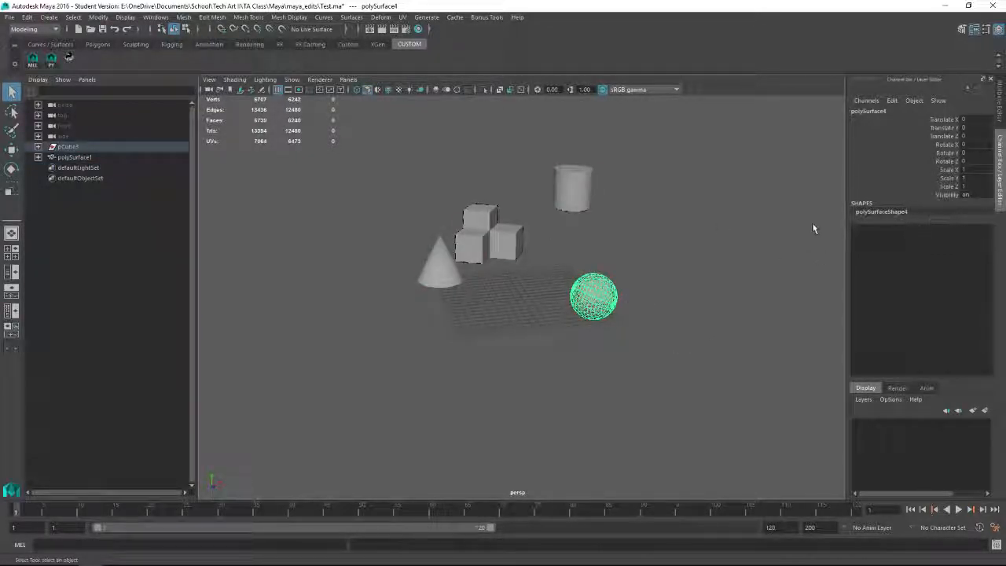
{"action": "key", "text": "ctrl+a"}
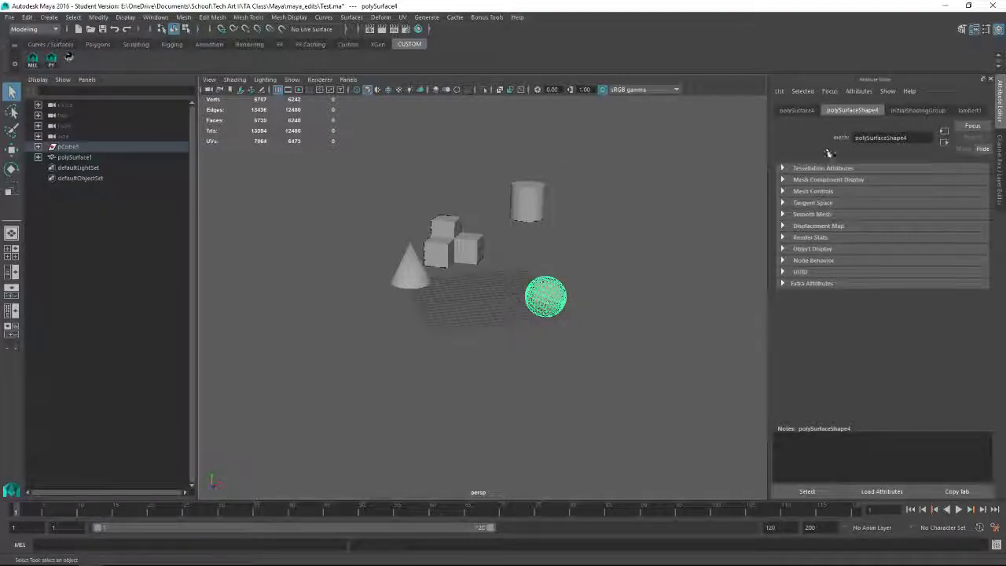
{"action": "left_click", "coordinate": [425, 244]}
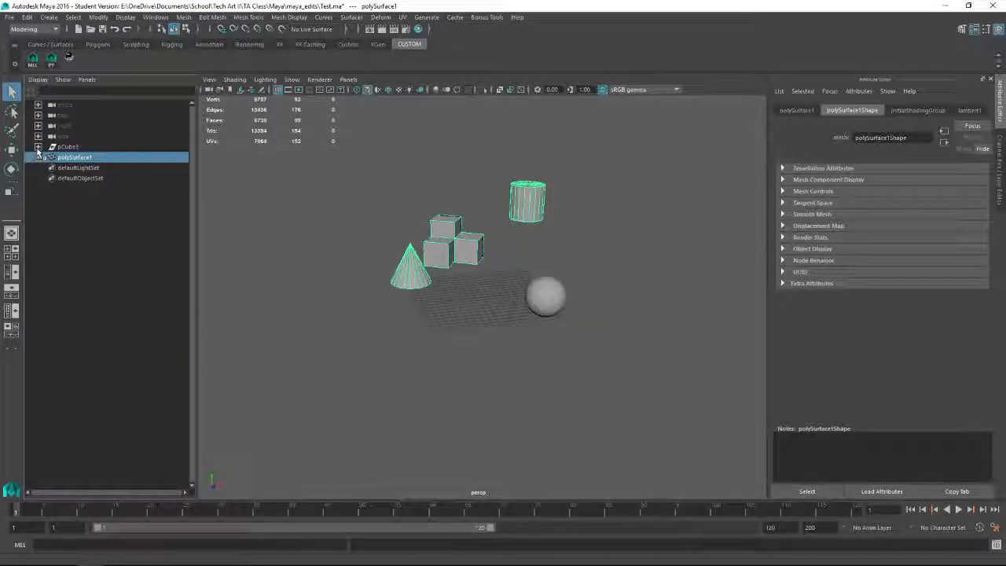
Step: Examine the child nodes of the pCube3 group and the transform attributes of polySurface1, leaving nothing selected
{"action": "left_click", "coordinate": [38, 147]}
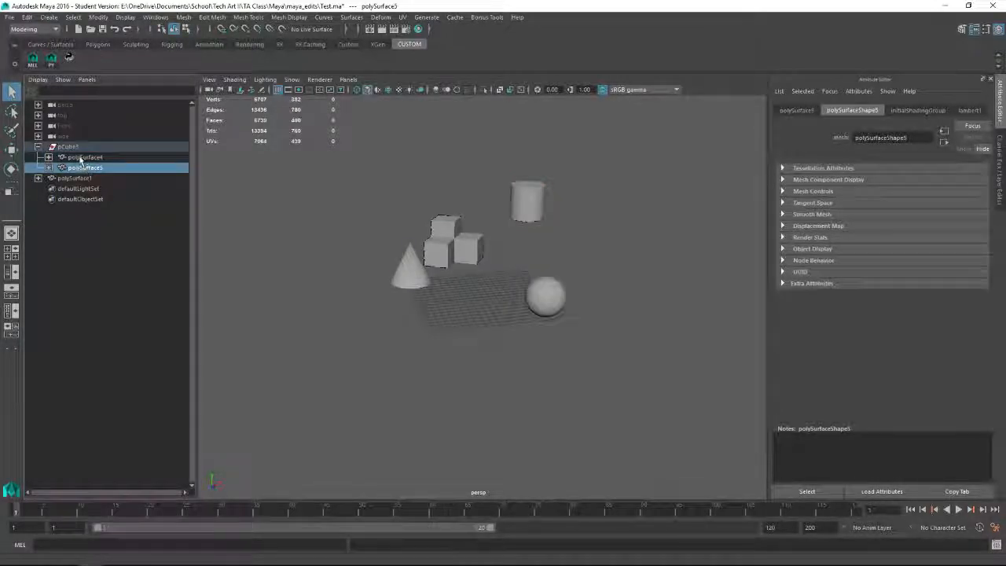
{"action": "left_click", "coordinate": [41, 149]}
{"action": "left_click", "coordinate": [38, 148]}
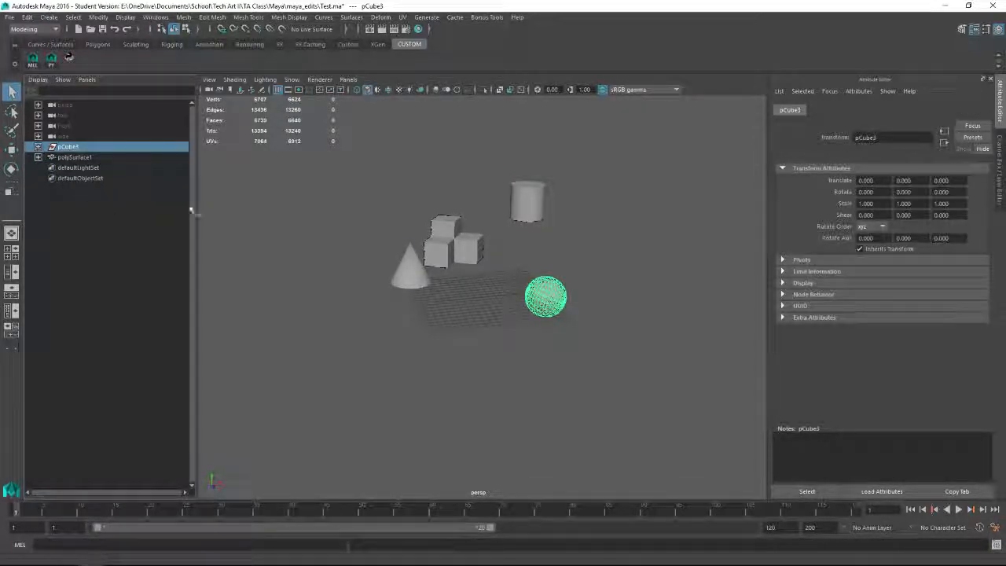
{"action": "left_click", "coordinate": [424, 322]}
{"action": "left_click_drag", "start_coordinate": [424, 323], "coordinate": [433, 299], "text": "alt"}
{"action": "left_click", "coordinate": [511, 284]}
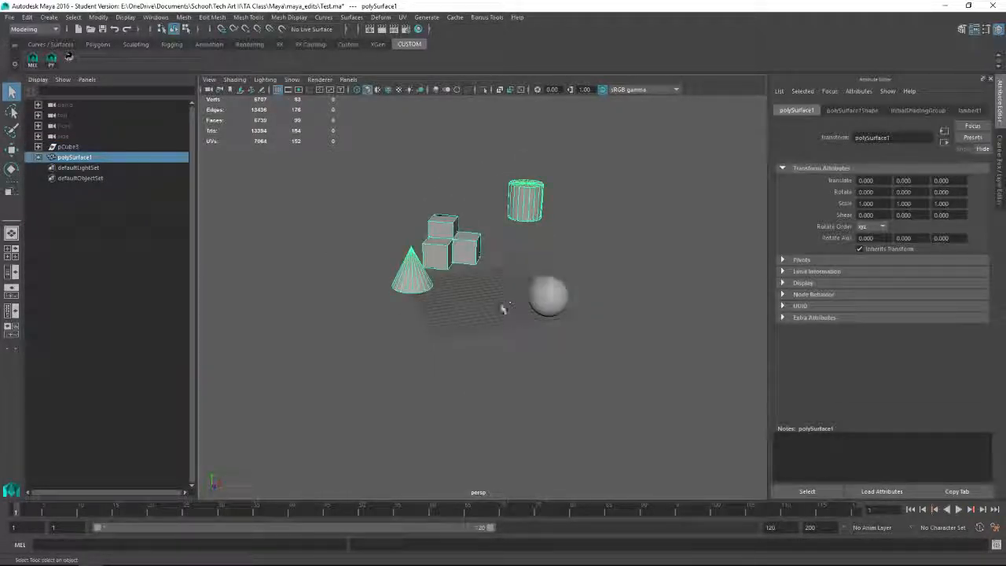
{"action": "left_click", "coordinate": [498, 343]}
Step: Switch to File Explorer, look up the optimized Test.ma in the maya_edits folder and return to the Maya folder
{"action": "left_click_drag", "start_coordinate": [1005, 88], "coordinate": [431, 113]}
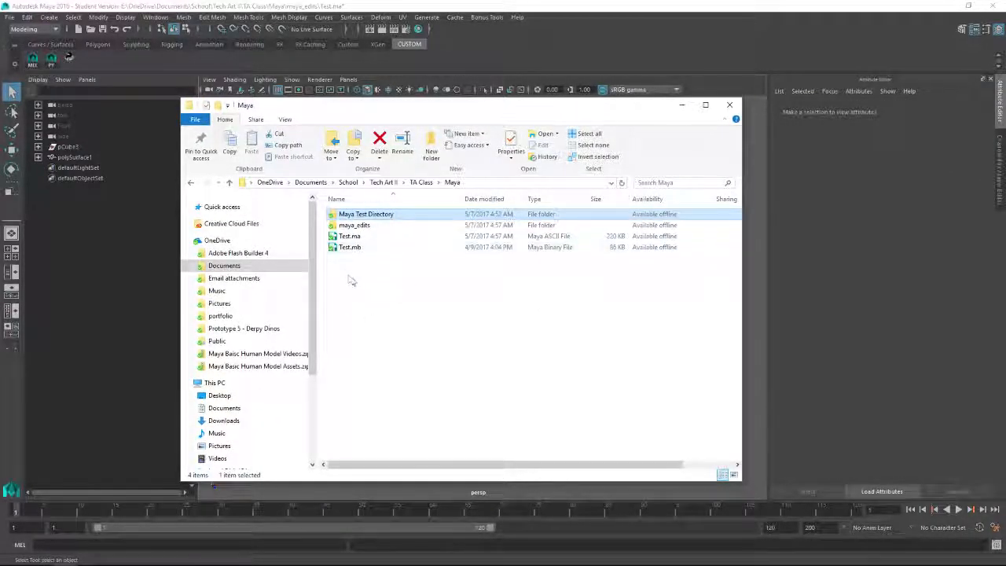
{"action": "double_click", "coordinate": [354, 226]}
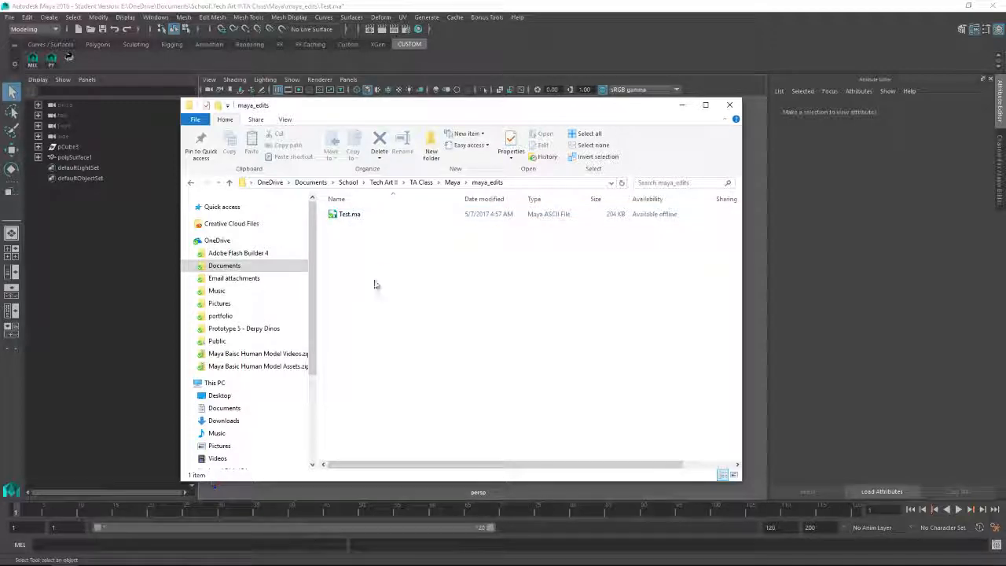
{"action": "left_click", "coordinate": [230, 182]}
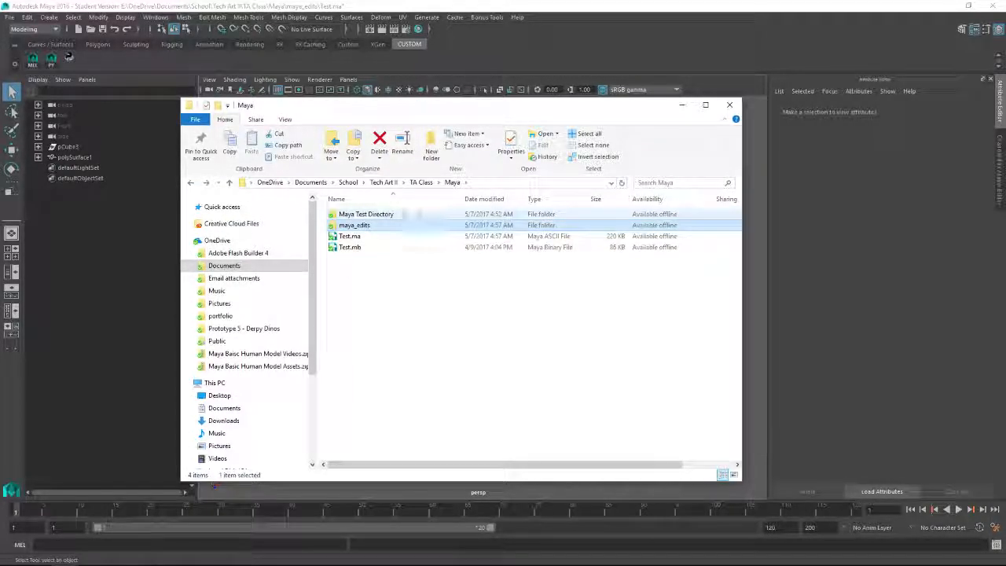
Step: Review the scene files in the Maya Test Directory folder and move the File Explorer window out of the way
{"action": "left_click", "coordinate": [372, 218]}
{"action": "double_click", "coordinate": [372, 217]}
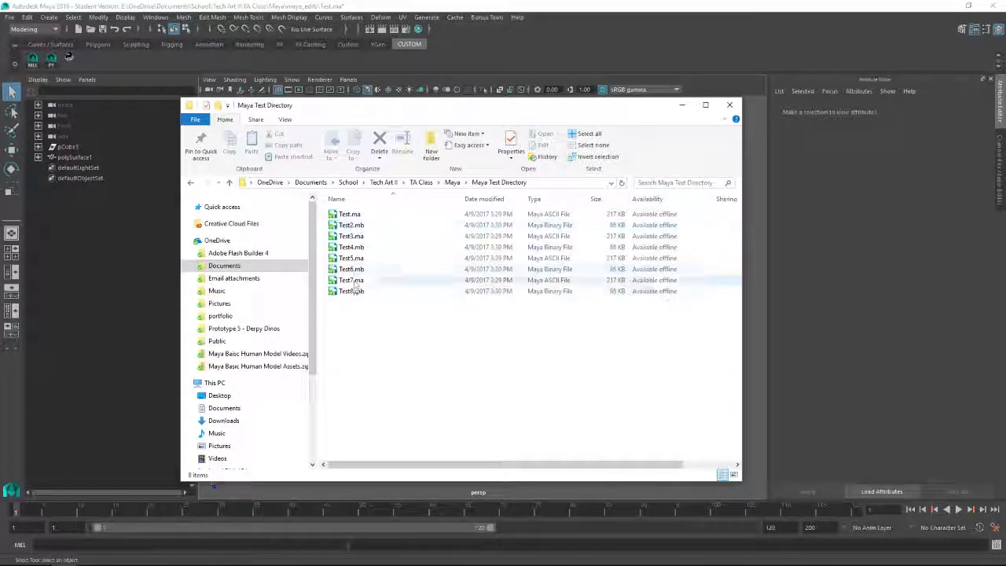
{"action": "left_click", "coordinate": [190, 182]}
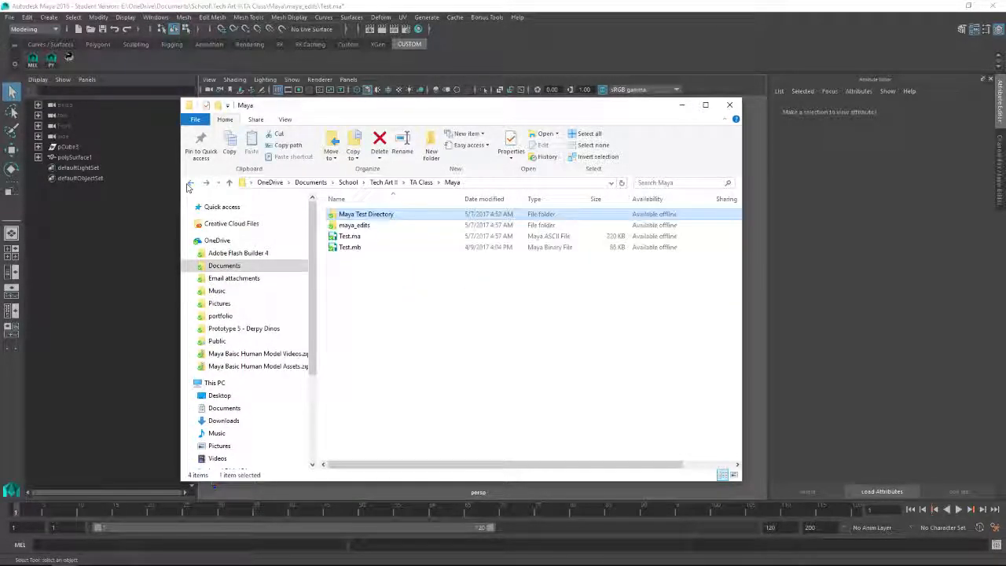
{"action": "double_click", "coordinate": [377, 214]}
{"action": "left_click_drag", "start_coordinate": [450, 104], "coordinate": [1005, 77]}
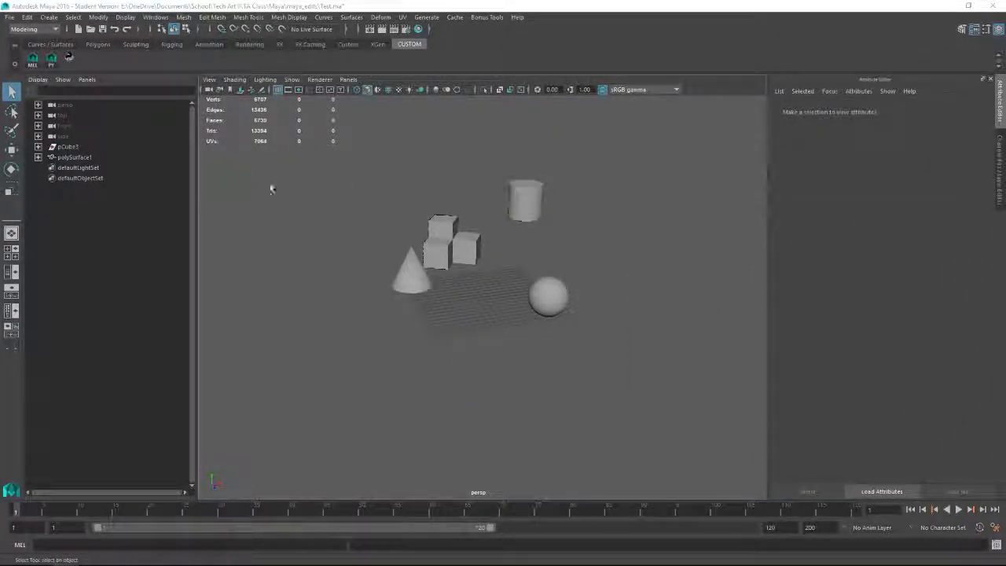
Step: Open the Scene Optimizer, choose to optimize a directory of Maya scenes and select Maya Test Directory as the folder
{"action": "left_click", "coordinate": [71, 58]}
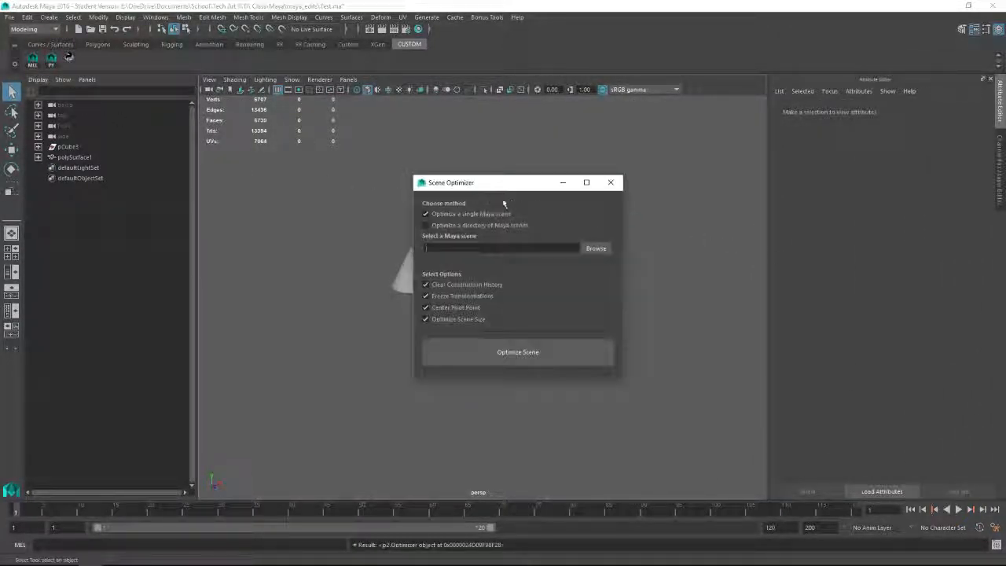
{"action": "left_click_drag", "start_coordinate": [528, 184], "coordinate": [498, 169]}
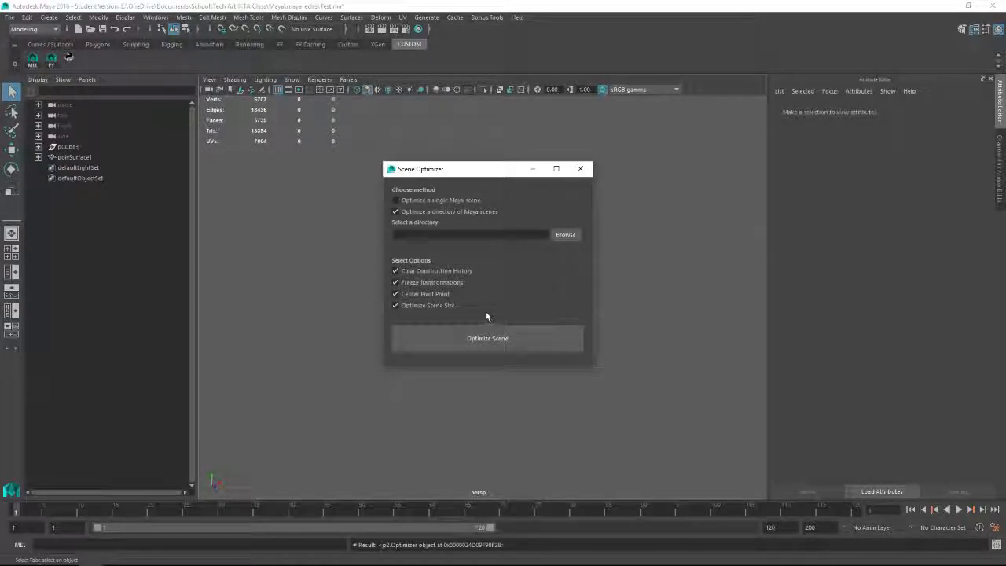
{"action": "left_click", "coordinate": [565, 236]}
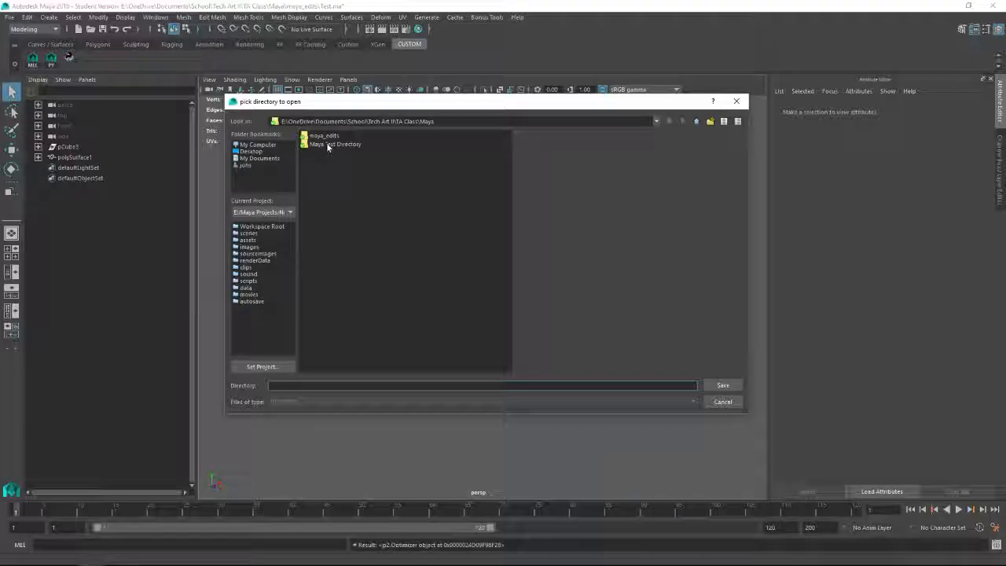
{"action": "left_click", "coordinate": [329, 145]}
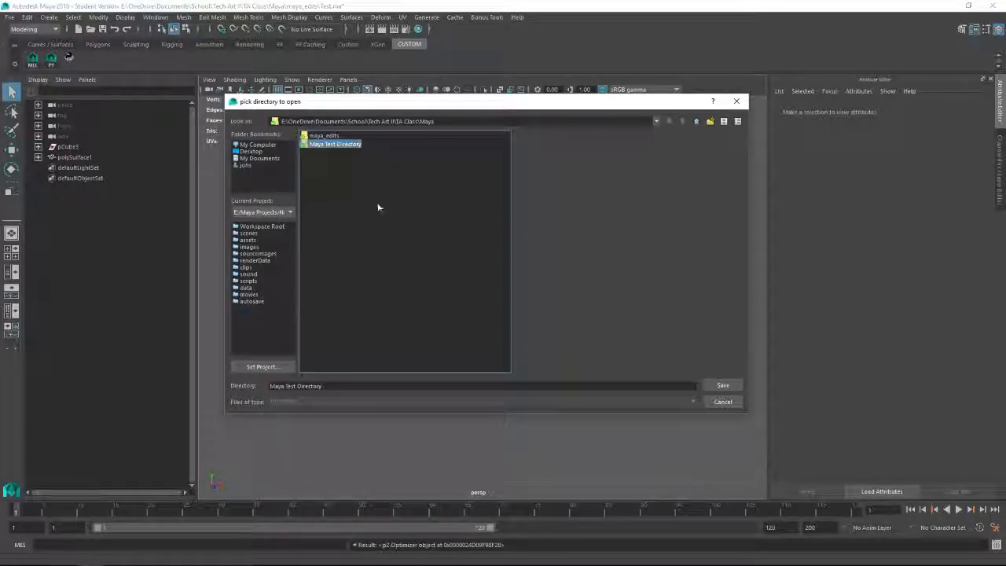
{"action": "left_click", "coordinate": [724, 386]}
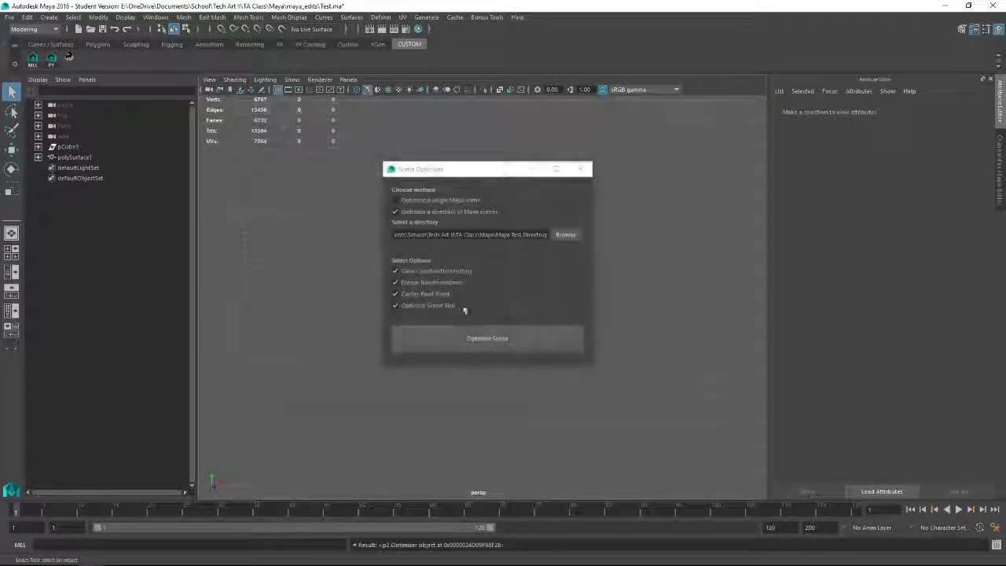
{"action": "left_click_drag", "start_coordinate": [529, 234], "coordinate": [388, 236]}
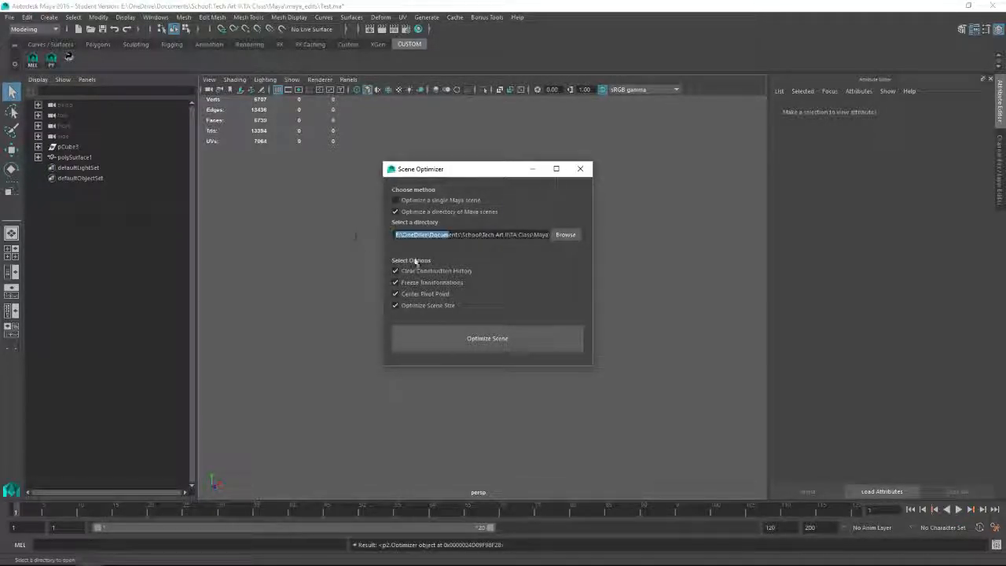
{"action": "left_click", "coordinate": [500, 236]}
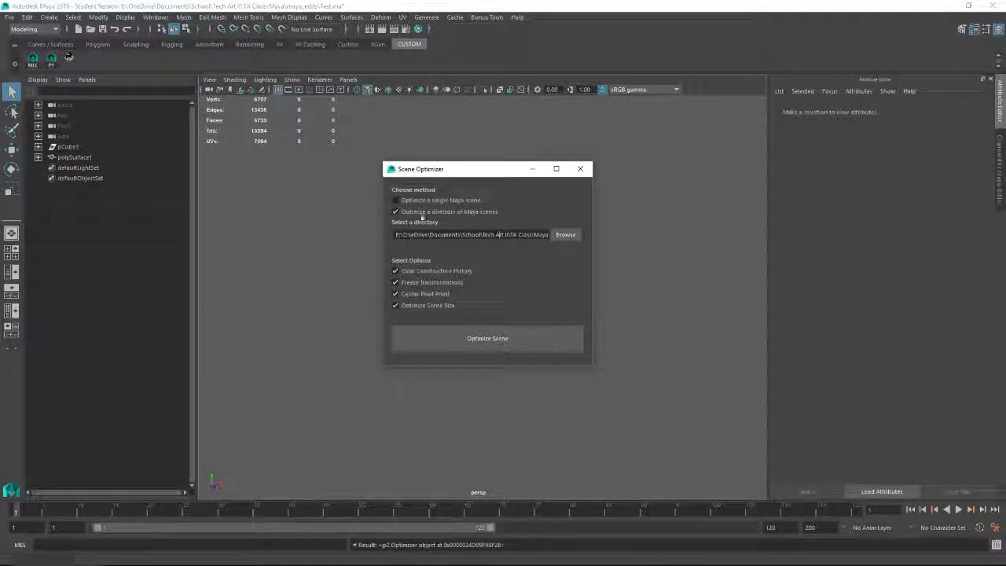
Step: Run the optimization on all scenes in the directory with all four options enabled and agree to save the current file first
{"action": "left_click_drag", "start_coordinate": [480, 170], "coordinate": [464, 185]}
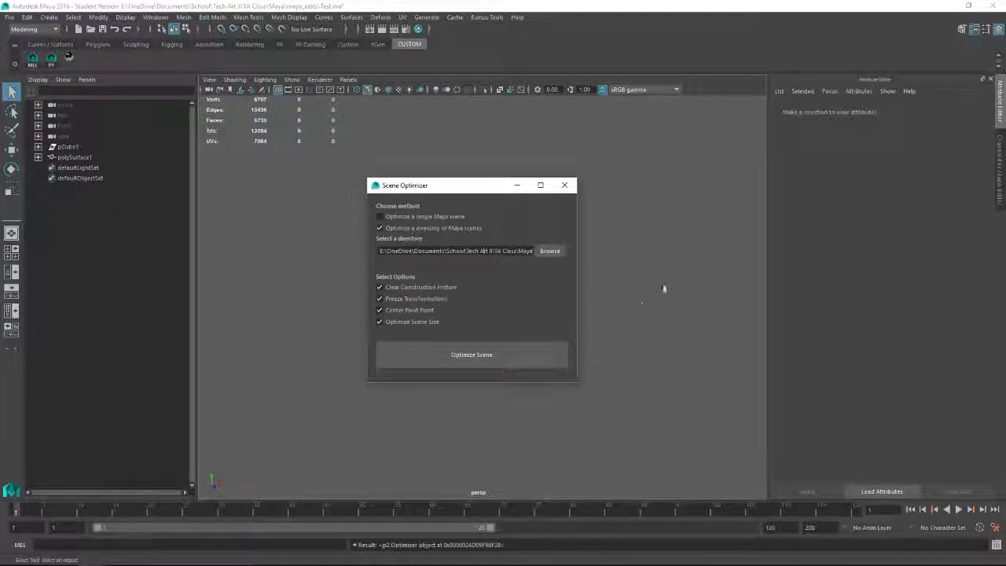
{"action": "left_click", "coordinate": [485, 354]}
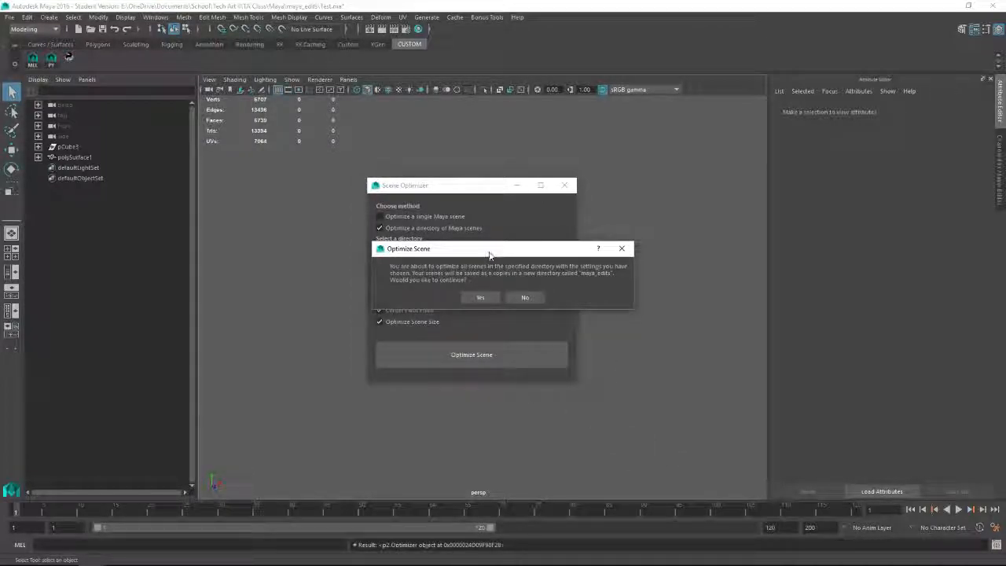
{"action": "left_click_drag", "start_coordinate": [473, 260], "coordinate": [488, 233]}
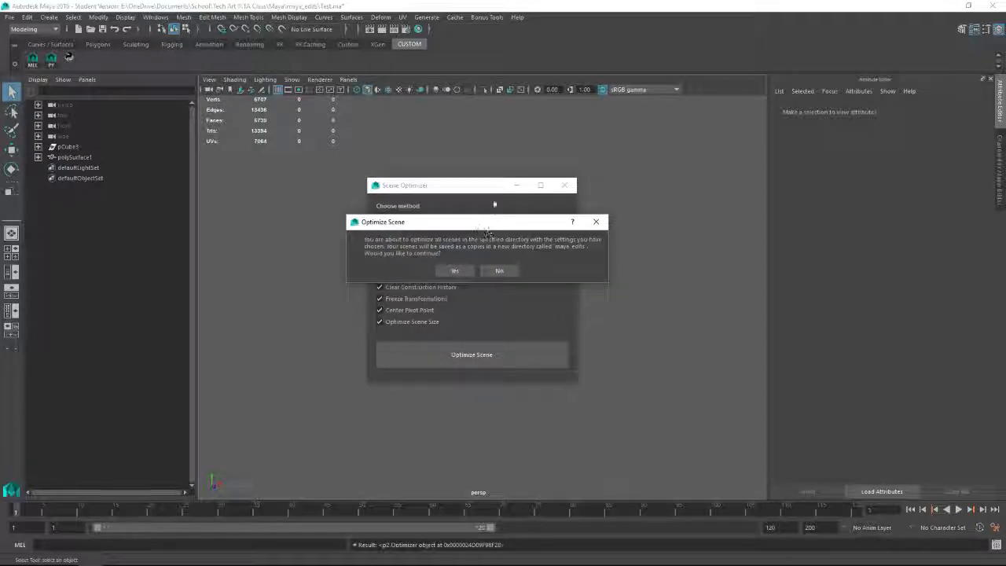
{"action": "left_click", "coordinate": [453, 271]}
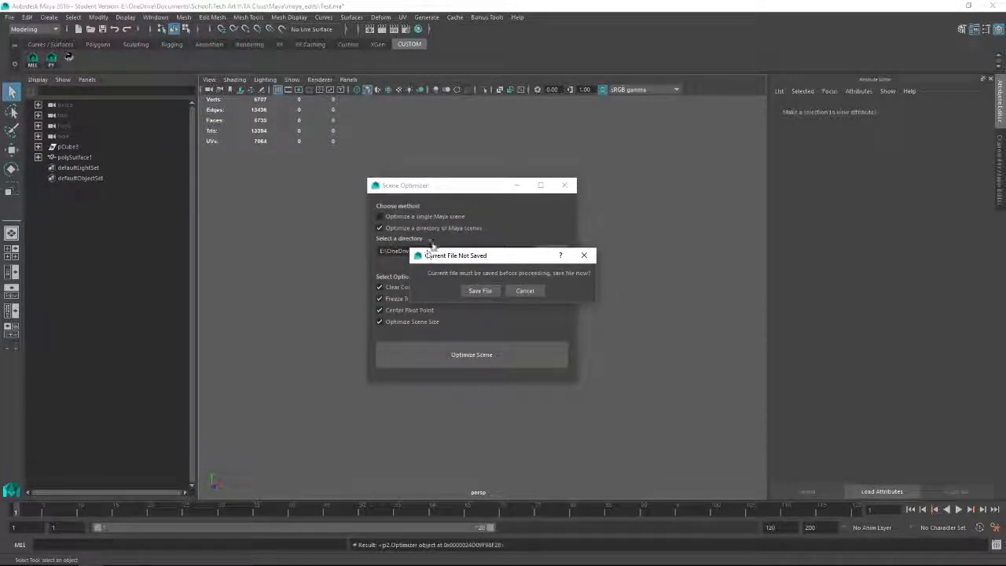
{"action": "left_click", "coordinate": [480, 291]}
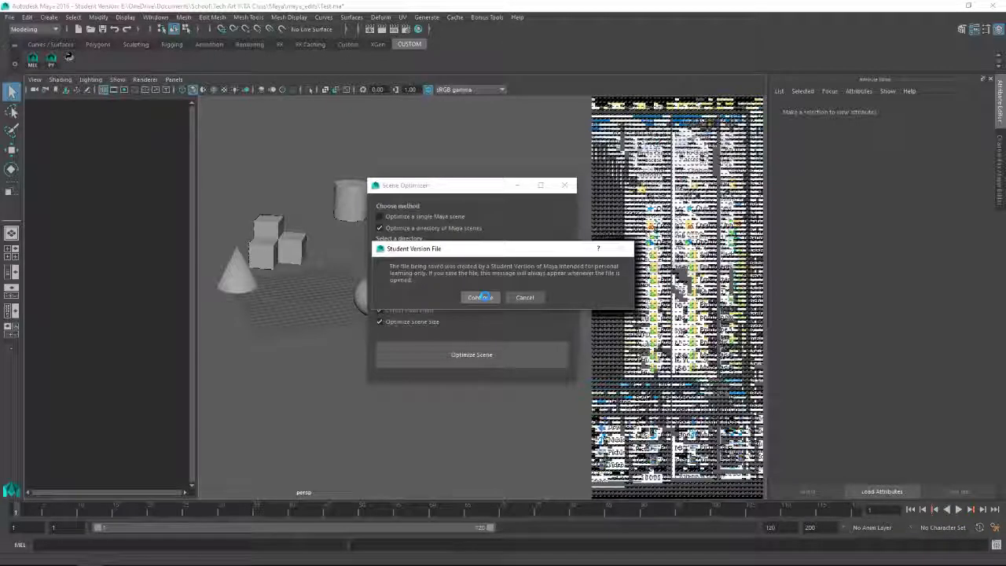
Step: Accept the student version notices while the directory's scenes are saved, and dismiss the completion message
{"action": "left_click", "coordinate": [480, 296]}
{"action": "left_click", "coordinate": [480, 296]}
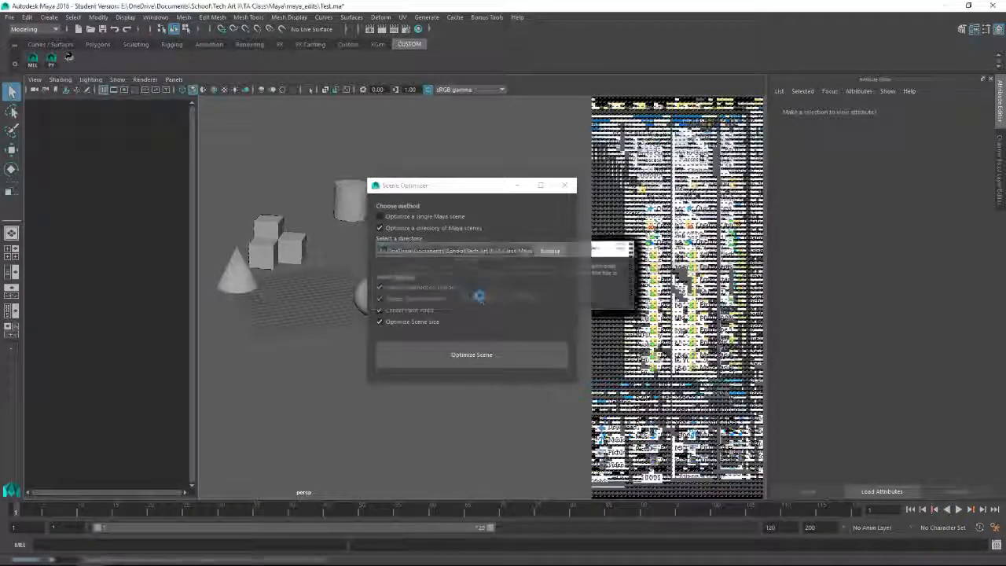
{"action": "left_click", "coordinate": [480, 296]}
{"action": "left_click", "coordinate": [480, 296]}
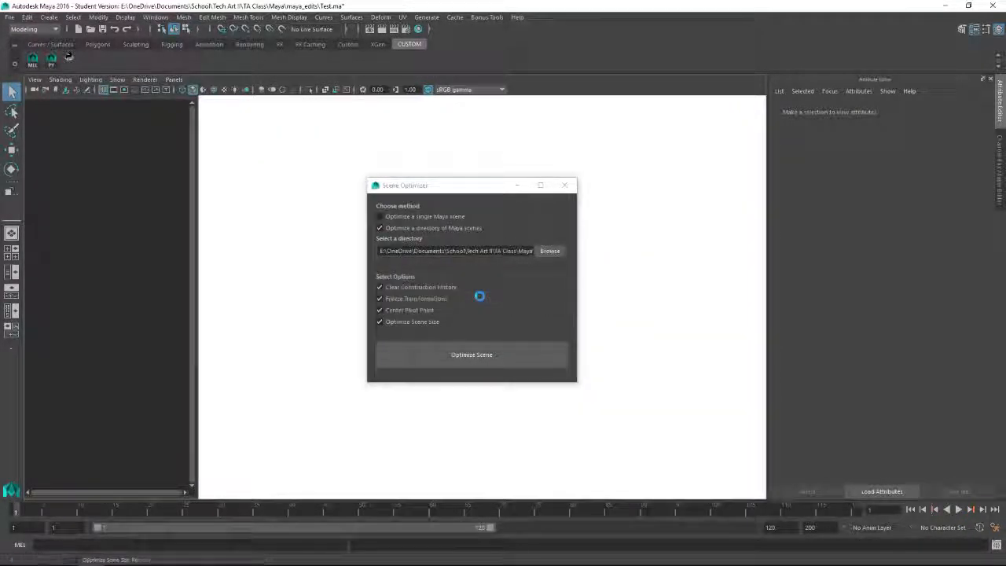
{"action": "left_click", "coordinate": [480, 296]}
{"action": "left_click", "coordinate": [480, 297]}
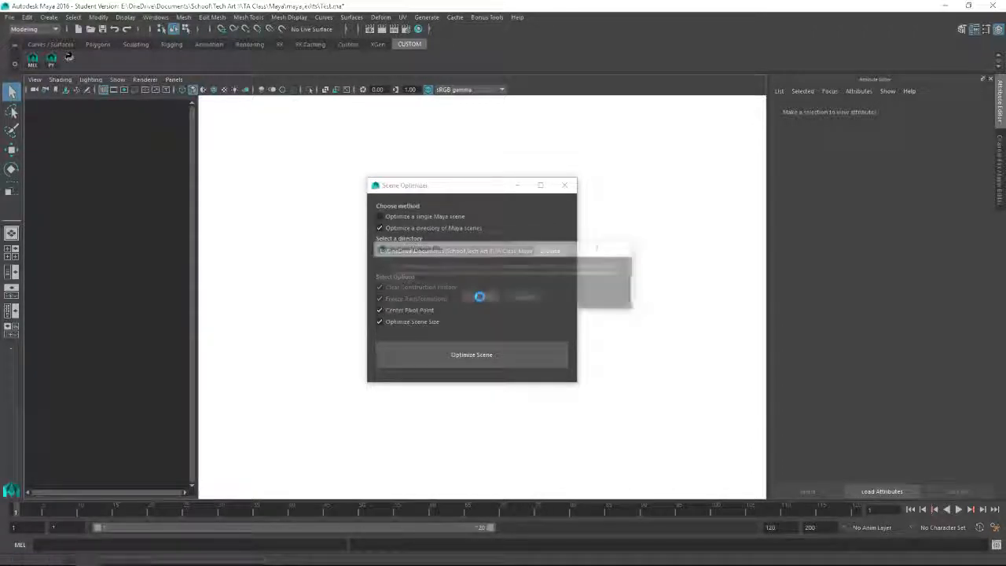
{"action": "left_click", "coordinate": [480, 296]}
{"action": "left_click", "coordinate": [479, 296]}
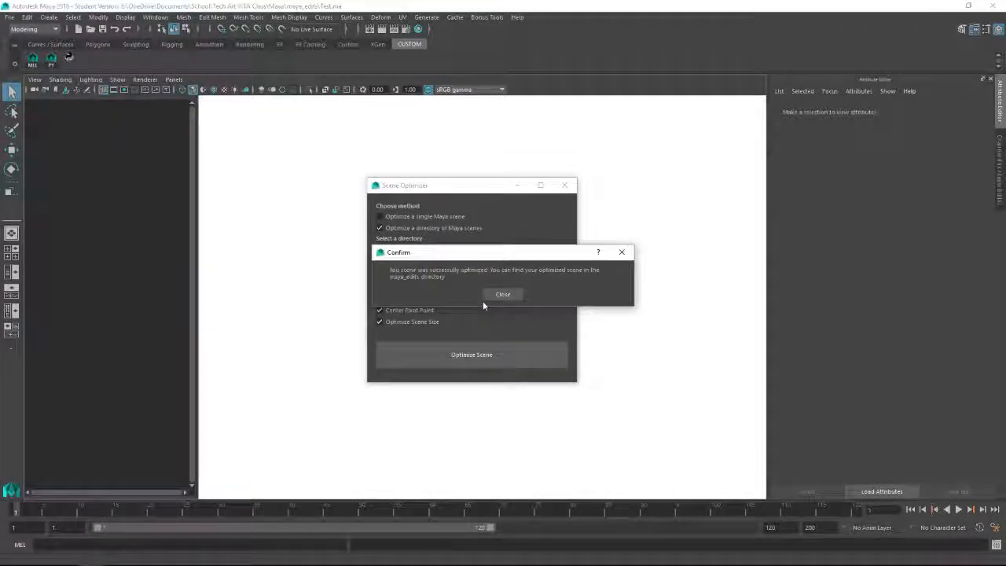
{"action": "left_click_drag", "start_coordinate": [478, 259], "coordinate": [449, 266]}
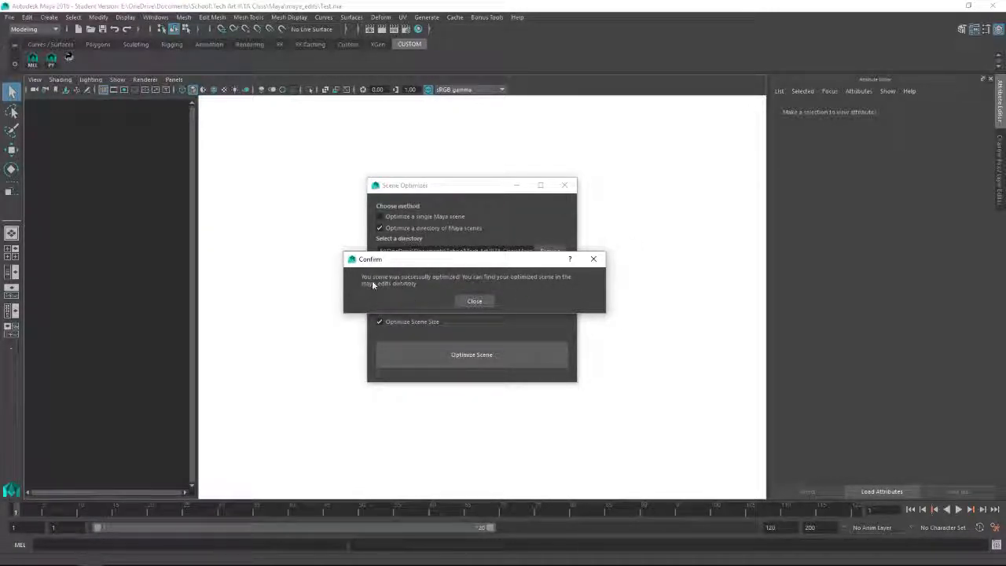
{"action": "left_click", "coordinate": [474, 301]}
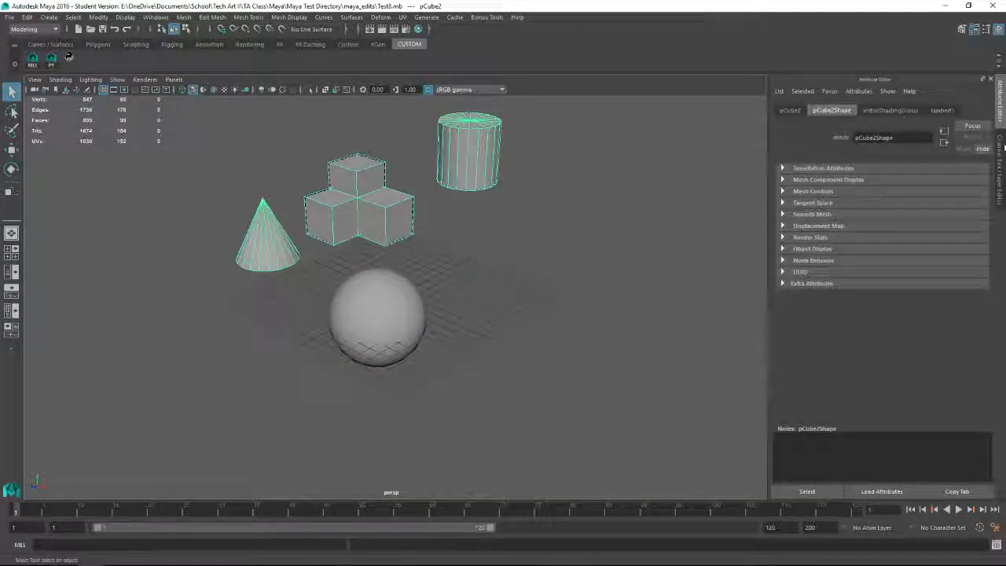
Step: Show the Channel Box and the Outliner beside the perspective view, and inspect the shape node under pCube2
{"action": "left_click", "coordinate": [1002, 149]}
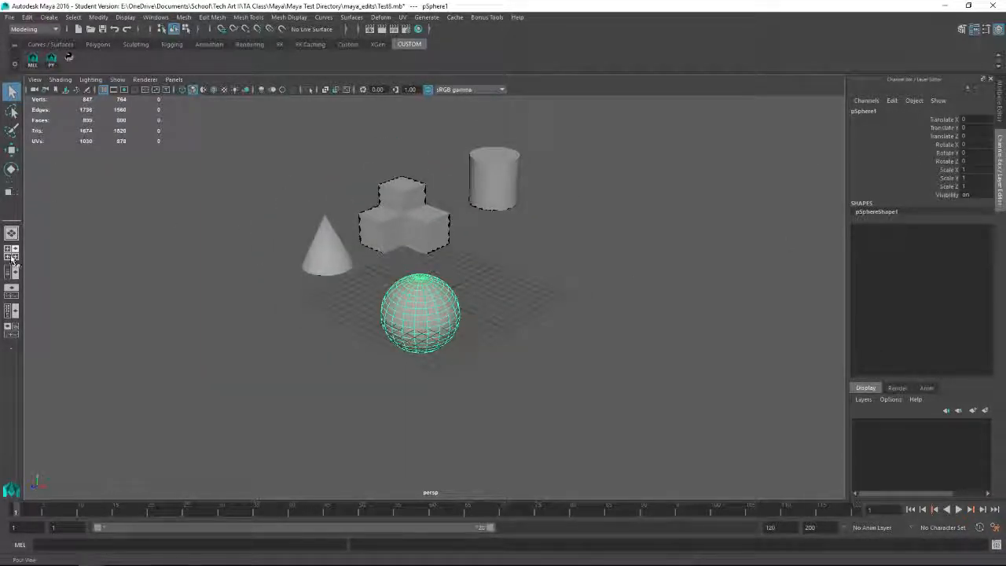
{"action": "left_click", "coordinate": [11, 272]}
{"action": "left_click", "coordinate": [68, 158]}
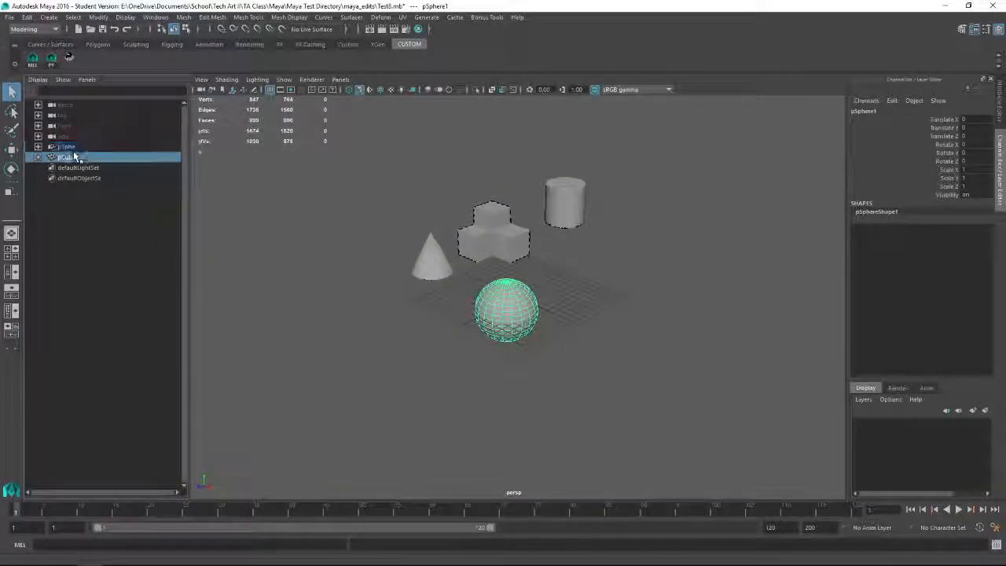
{"action": "left_click", "coordinate": [38, 157]}
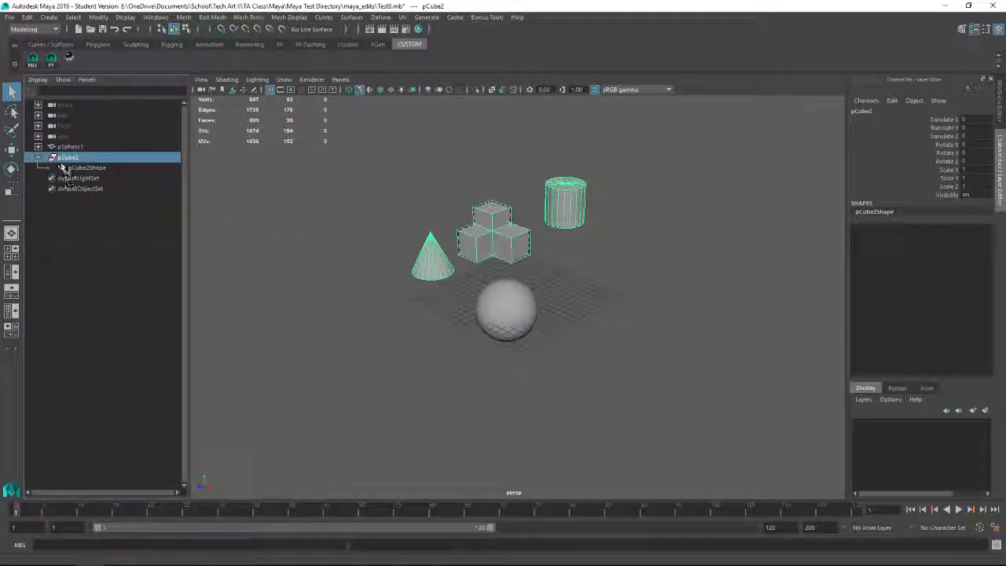
{"action": "left_click", "coordinate": [362, 211]}
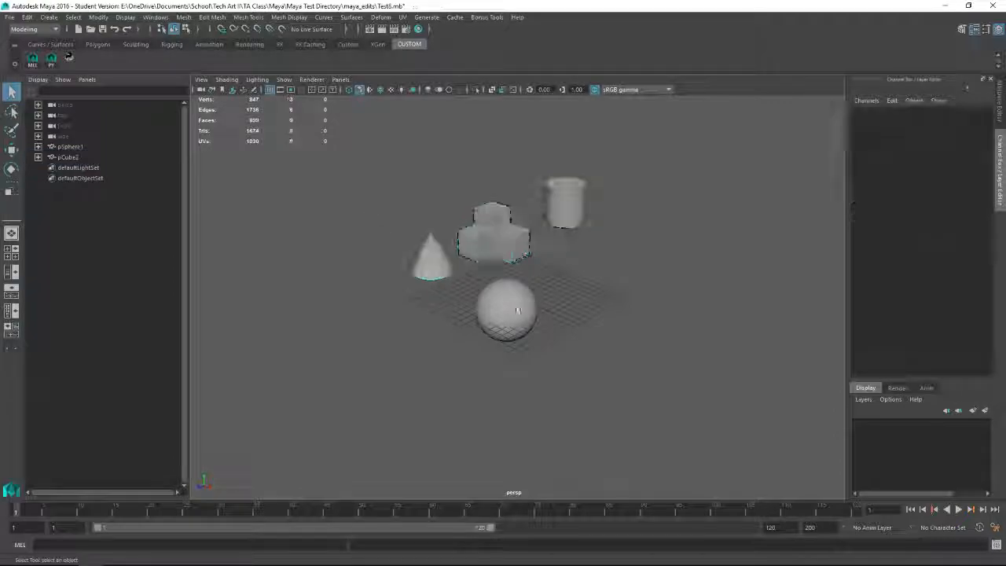
Step: Examine the optimized scene by selecting the combined mesh with the Move tool, and clear the selection
{"action": "left_click", "coordinate": [512, 236]}
{"action": "key", "text": "w"}
{"action": "left_click_drag", "start_coordinate": [456, 246], "coordinate": [604, 319], "text": "alt"}
{"action": "left_click", "coordinate": [625, 298]}
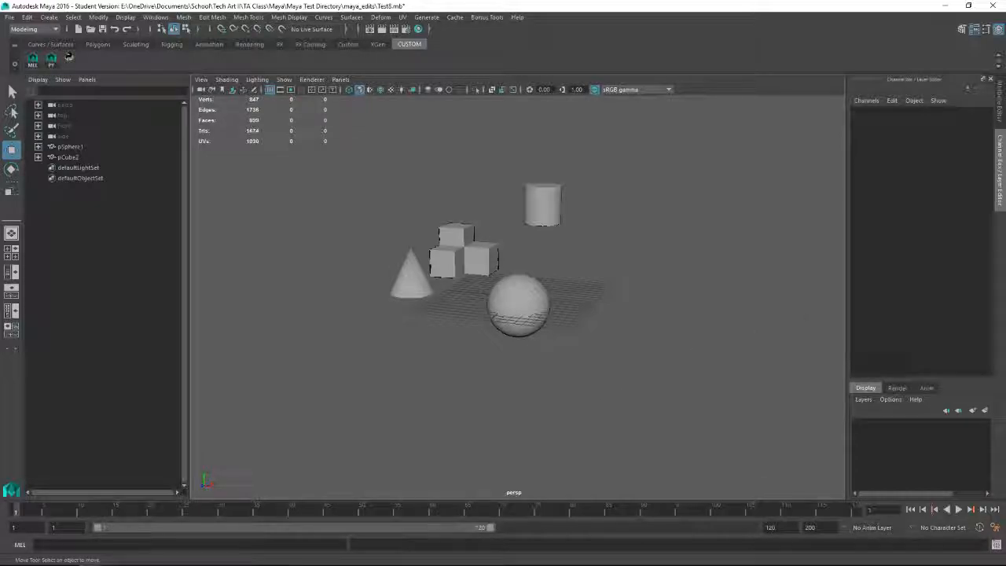
Step: Bring up File Explorer, compare the scene files in maya_edits with the originals in Maya Test Directory, and move the window away
{"action": "left_click_drag", "start_coordinate": [1005, 93], "coordinate": [319, 119]}
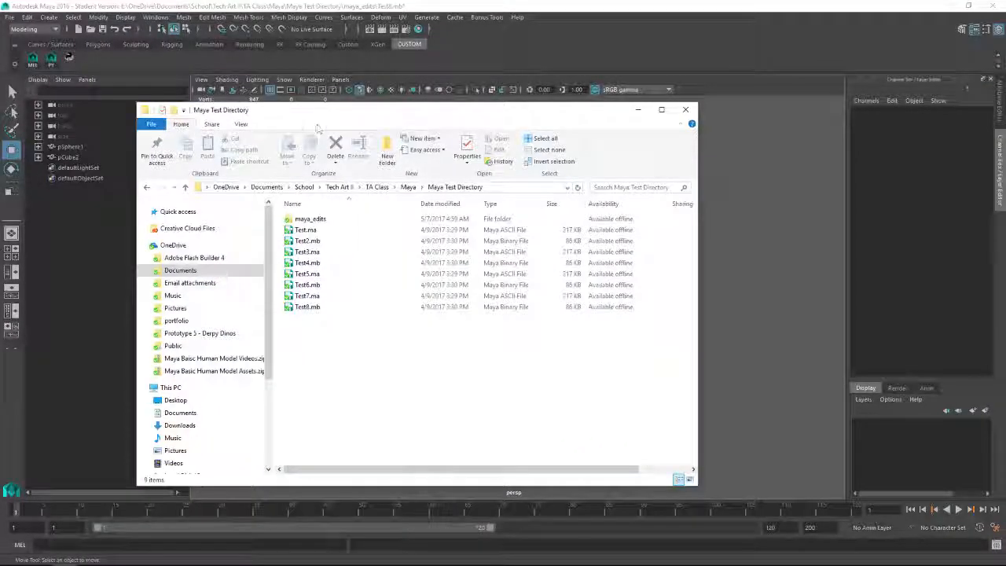
{"action": "left_click", "coordinate": [319, 221]}
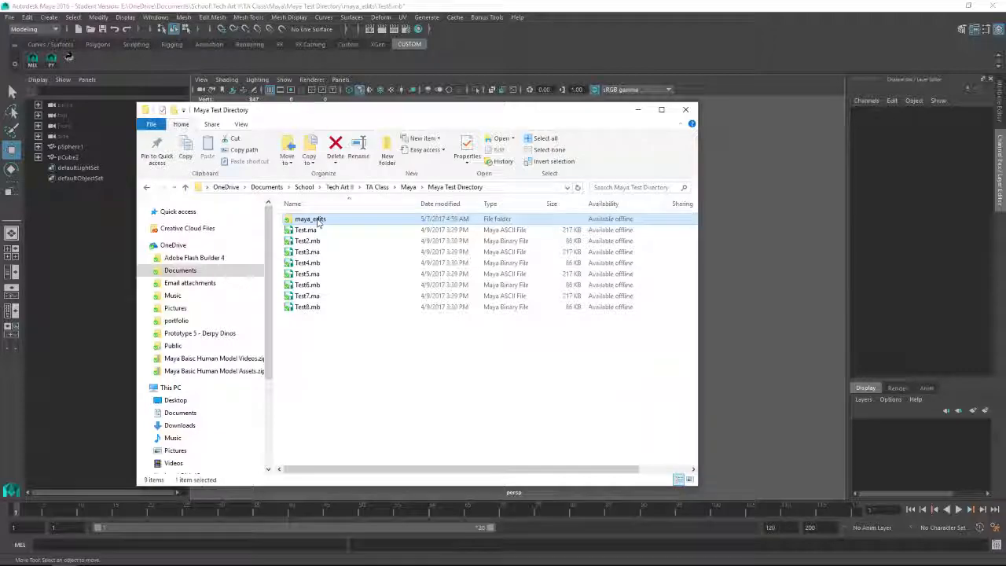
{"action": "double_click", "coordinate": [319, 221]}
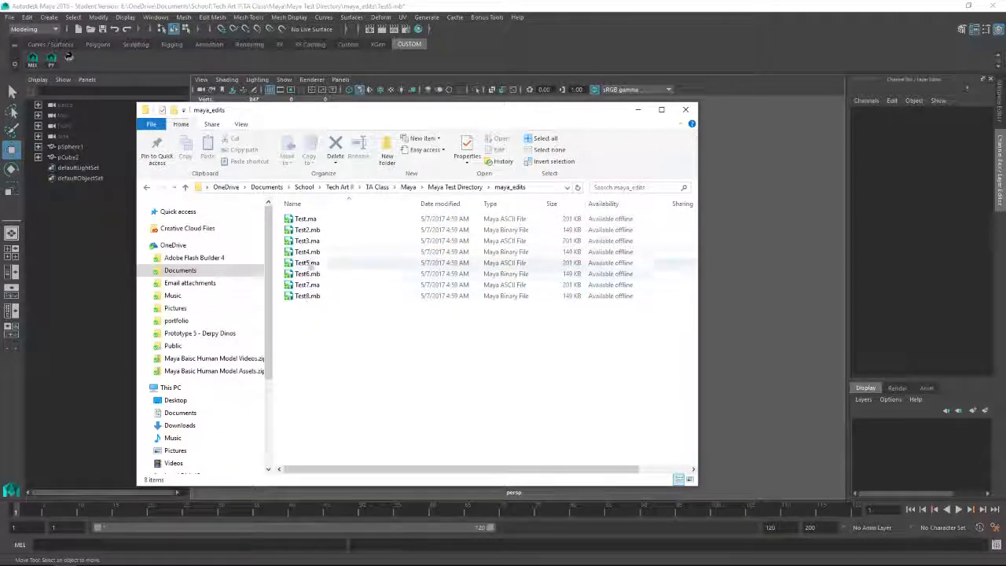
{"action": "left_click", "coordinate": [455, 188]}
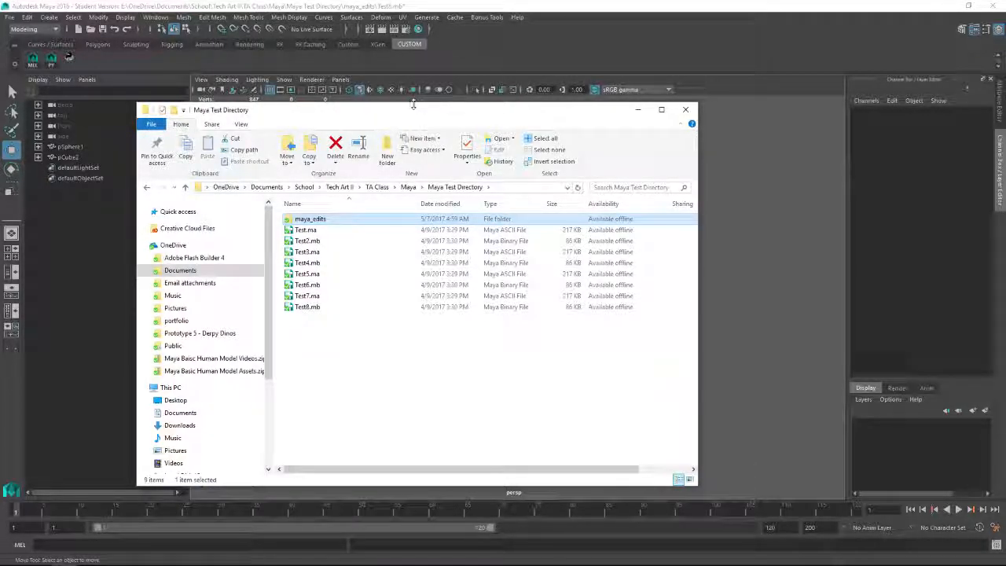
{"action": "left_click_drag", "start_coordinate": [414, 122], "coordinate": [505, 136]}
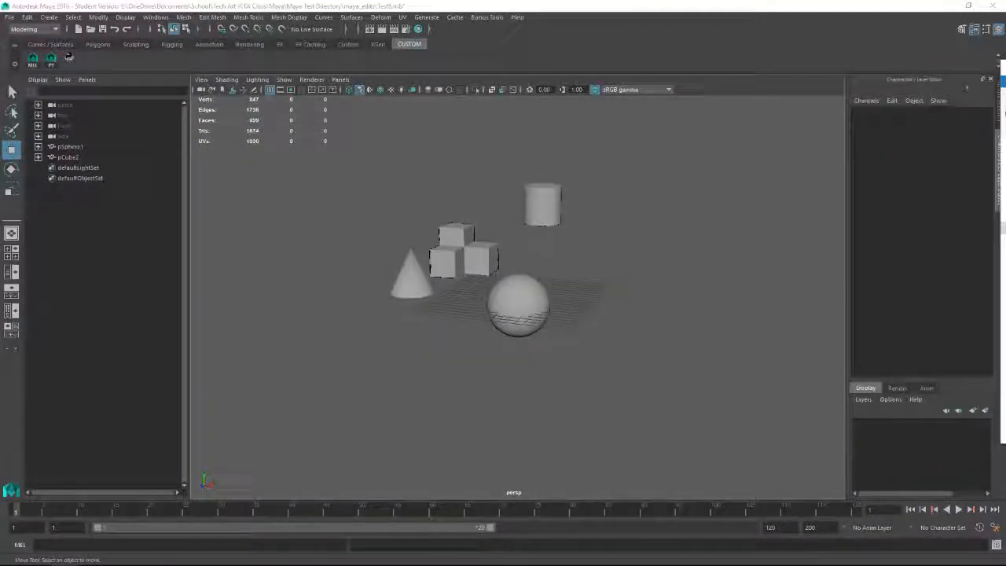
Step: Open the original Test.ma scene from the Maya folder without saving changes to the current scene
{"action": "left_click", "coordinate": [10, 17]}
{"action": "left_click", "coordinate": [37, 47]}
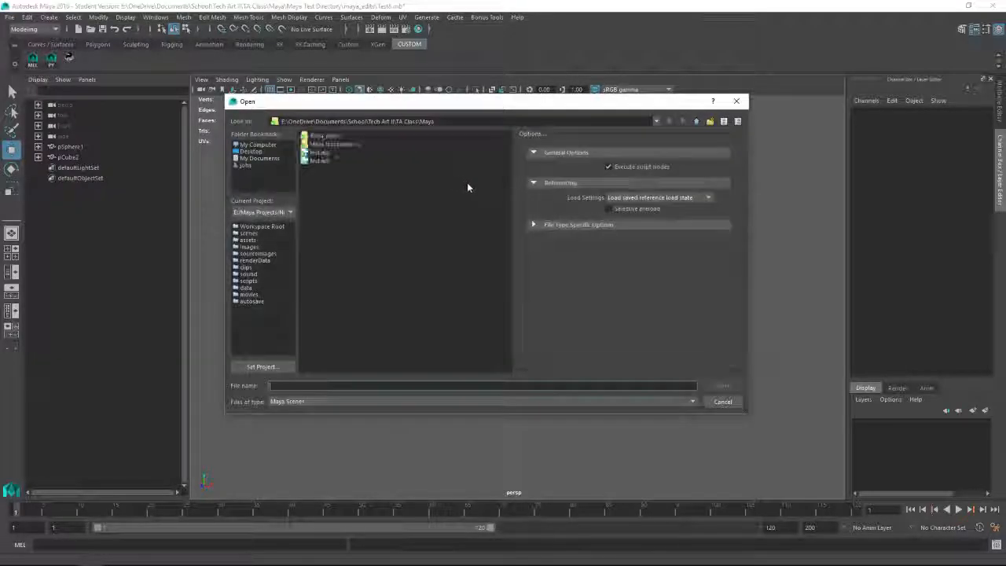
{"action": "double_click", "coordinate": [316, 153]}
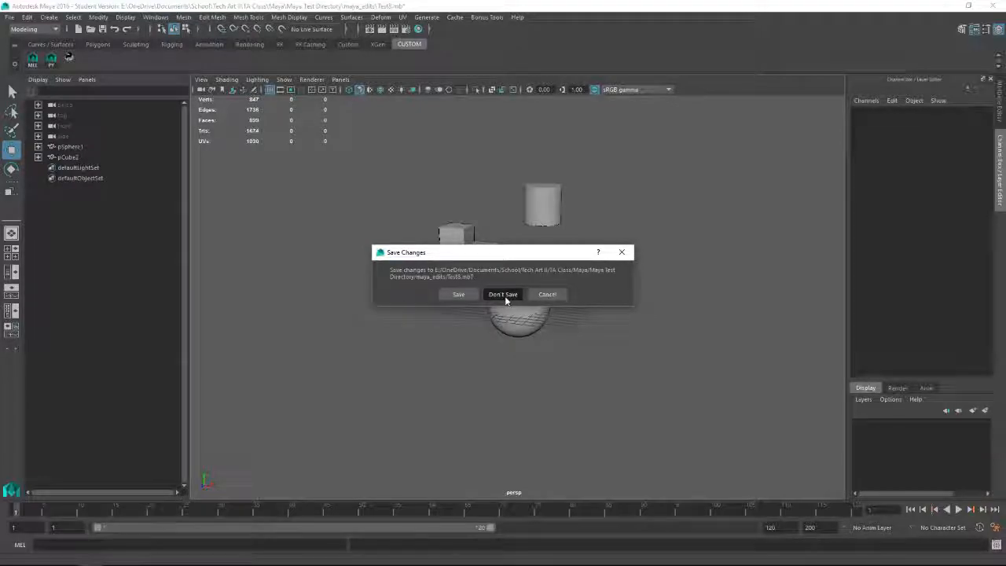
{"action": "left_click", "coordinate": [505, 295]}
Step: Examine the sphere and the combined cubes, cone and cylinder mesh in Test.ma by selecting each, and clear the selection
{"action": "left_click", "coordinate": [580, 305]}
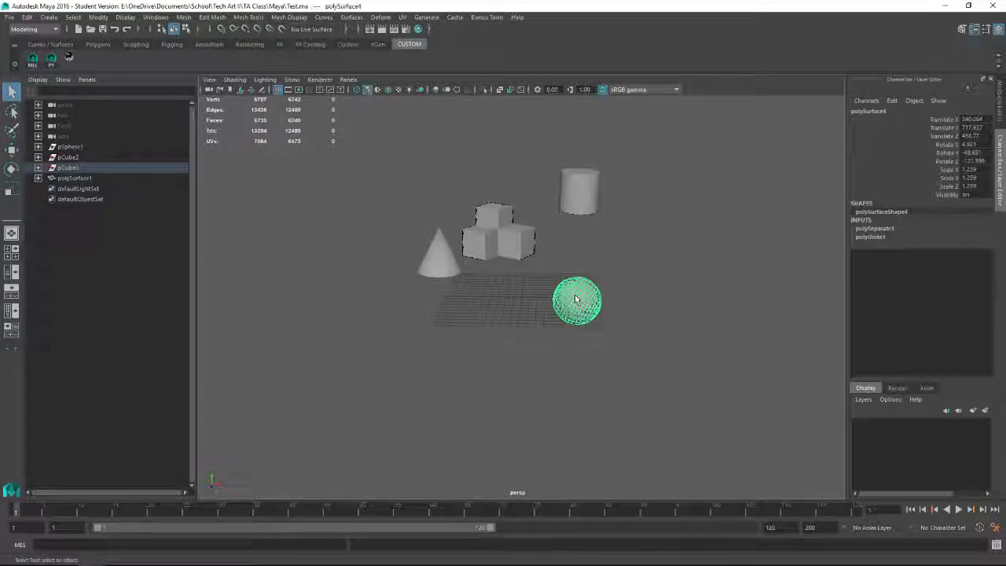
{"action": "left_click", "coordinate": [528, 229]}
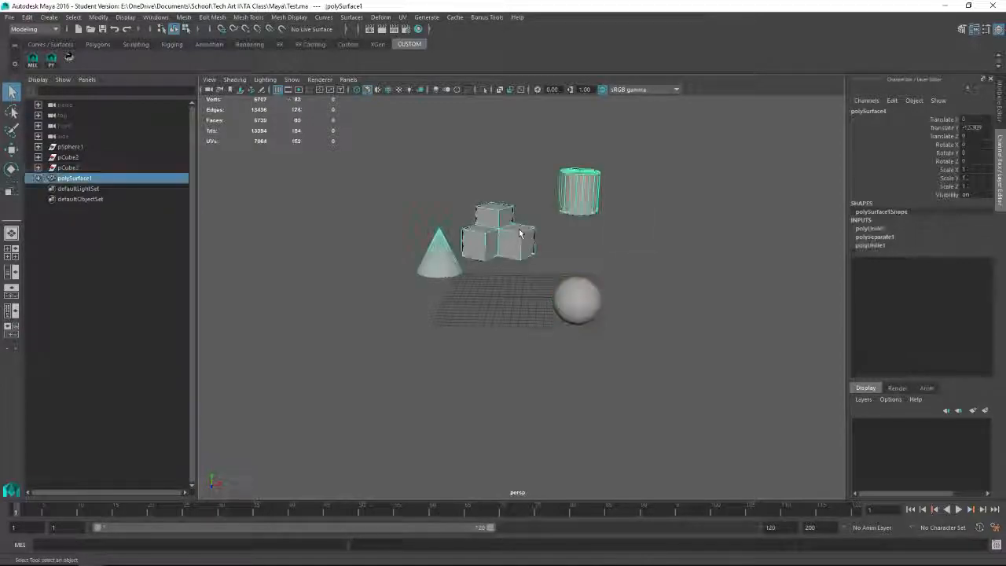
{"action": "left_click", "coordinate": [567, 287]}
{"action": "left_click", "coordinate": [507, 232]}
{"action": "key", "text": "w"}
{"action": "left_click_drag", "start_coordinate": [508, 236], "coordinate": [523, 373], "text": "alt"}
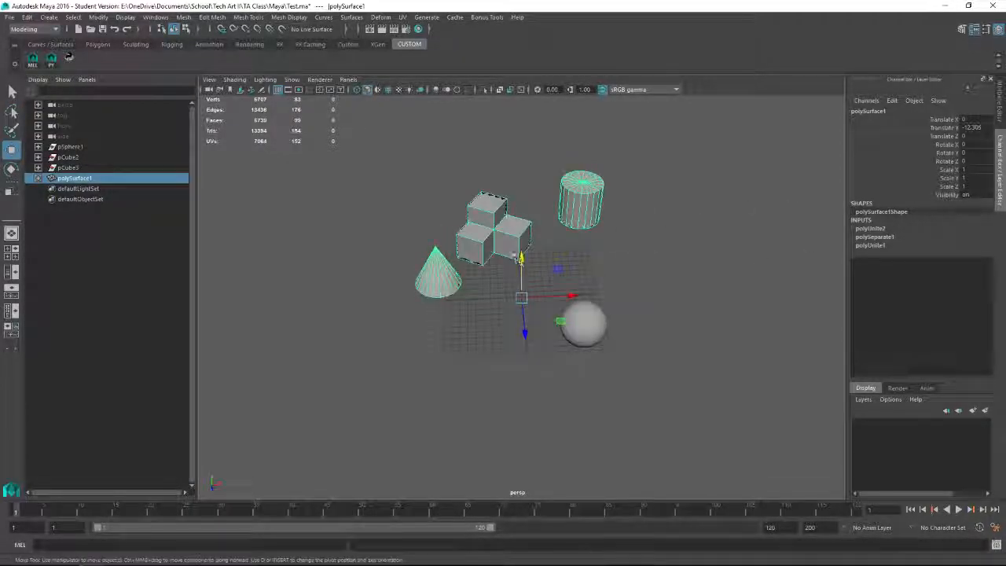
{"action": "left_click", "coordinate": [664, 233]}
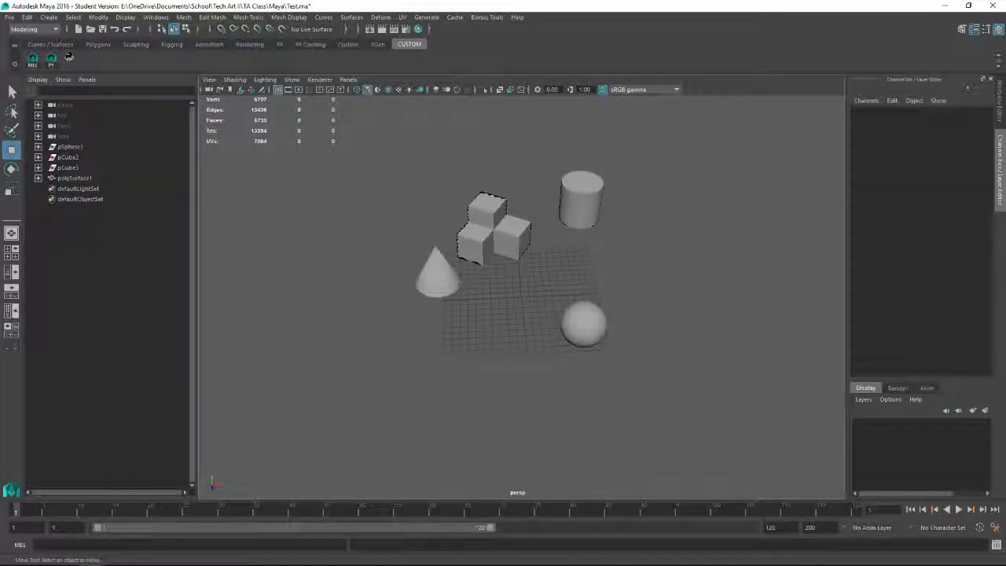
{"action": "left_click_drag", "start_coordinate": [658, 288], "coordinate": [630, 242], "text": "alt"}
{"action": "left_click", "coordinate": [527, 254]}
{"action": "left_click", "coordinate": [651, 328]}
{"action": "mouse_move", "coordinate": [650, 337]}
{"action": "left_mouse_down", "text": "alt"}
{"action": "mouse_move", "coordinate": [665, 315]}
{"action": "mouse_move", "coordinate": [700, 353]}
{"action": "mouse_move", "coordinate": [638, 343]}
{"action": "left_mouse_up", "text": "alt"}
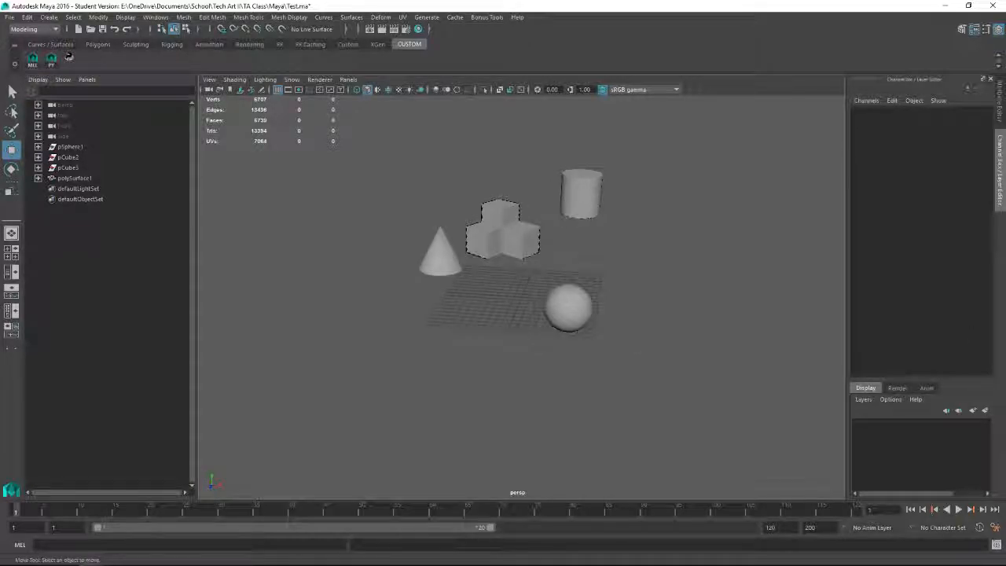